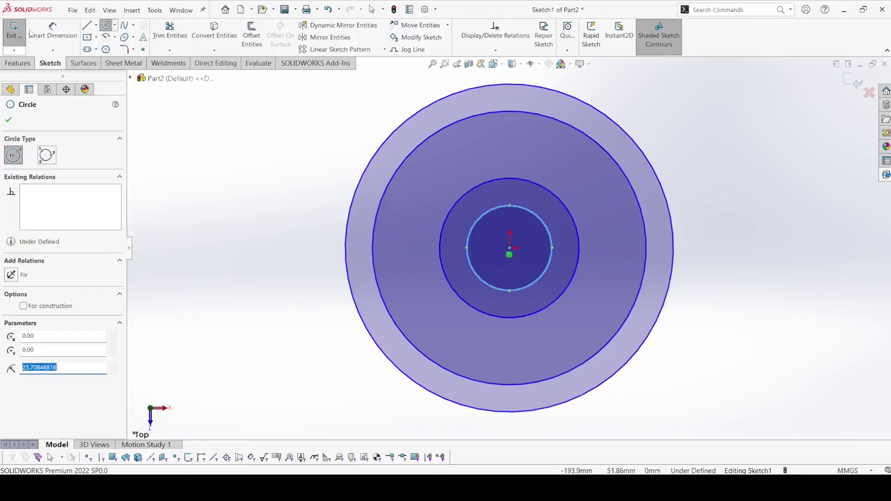
Dimension the outermost circle's diameter to 105 mm and the next smaller circle's diameter to 85 mm
left_click(382, 151)
left_click(299, 189)
type("105")
key("Return")
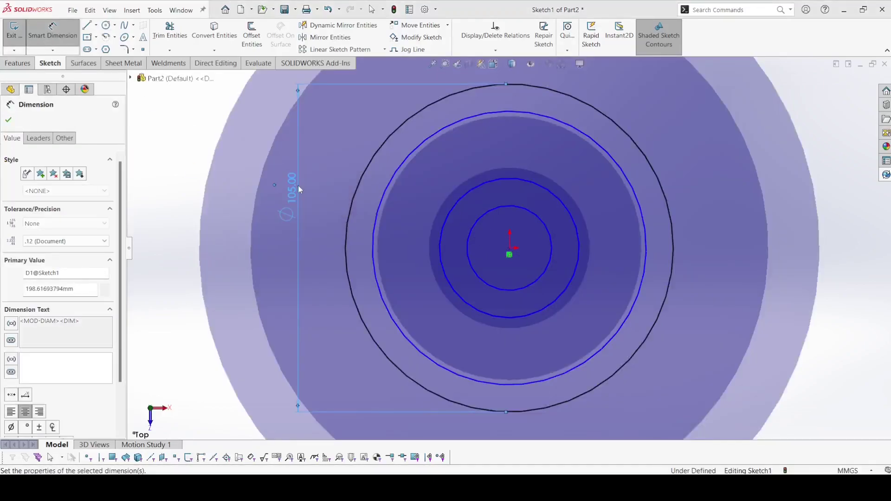
left_click(387, 195)
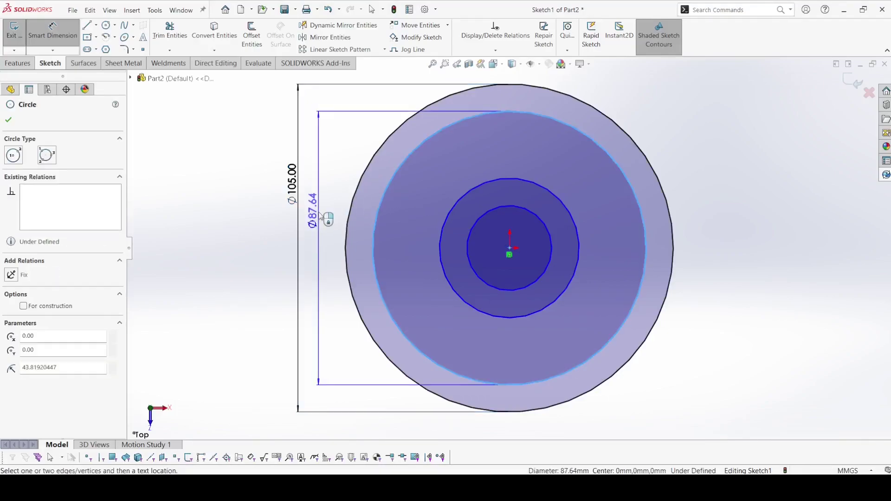
left_click(315, 215)
type("85")
key("Return")
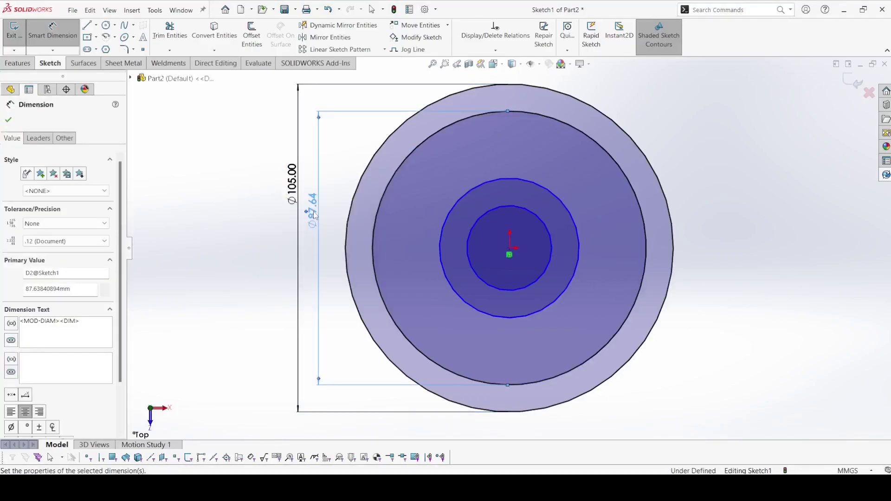
Dimension the third circle's diameter to 55 mm and the innermost circle's diameter to 44 mm
left_click(607, 229)
left_click(739, 253)
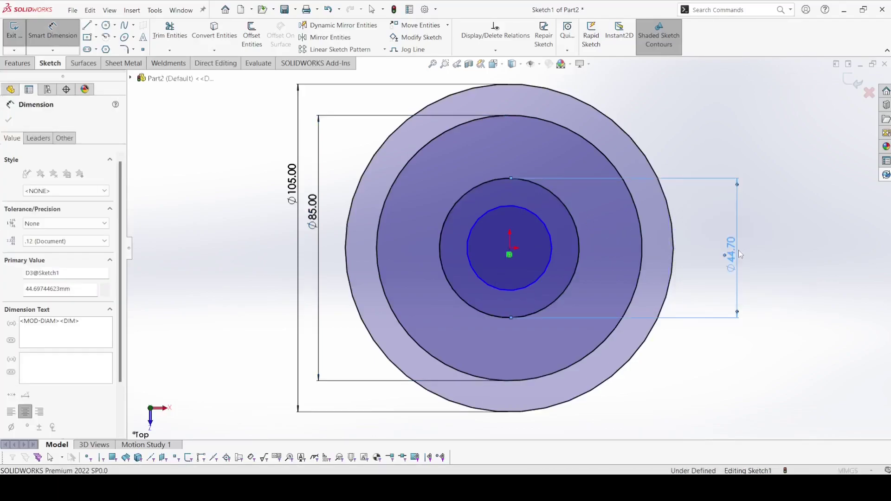
type("55")
key("Return")
left_click(552, 242)
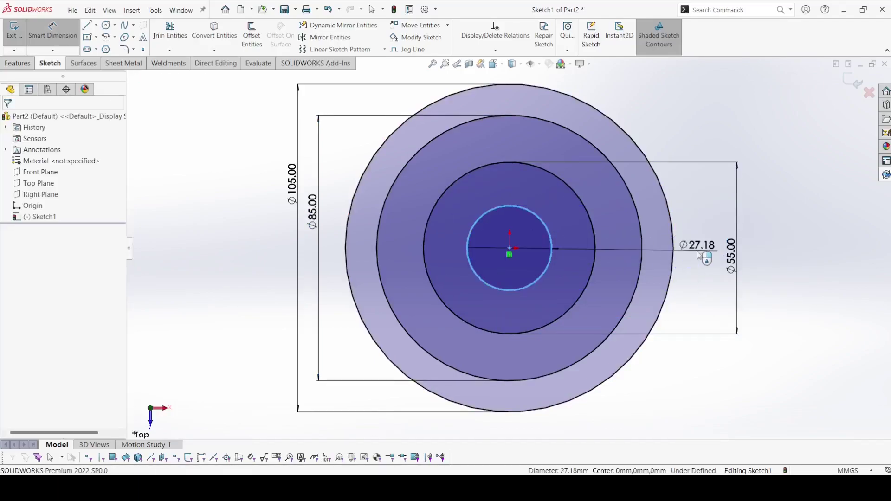
left_click(700, 255)
type("44")
key("Return")
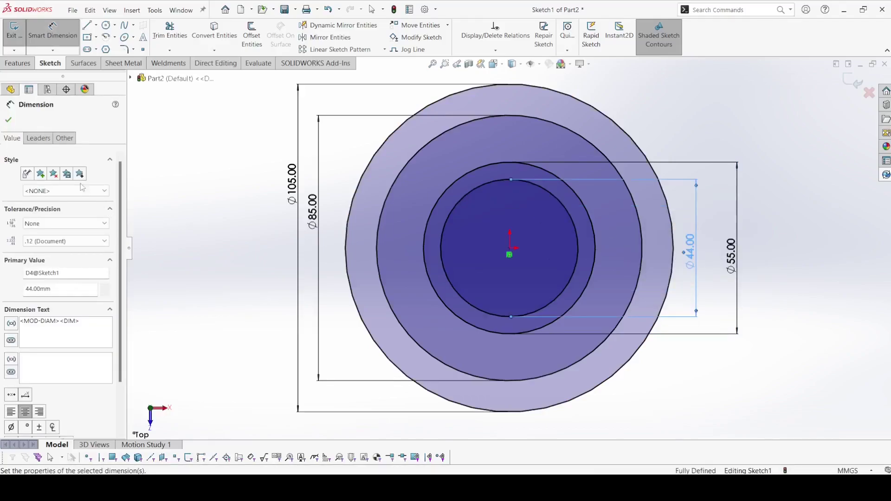
left_click(9, 121)
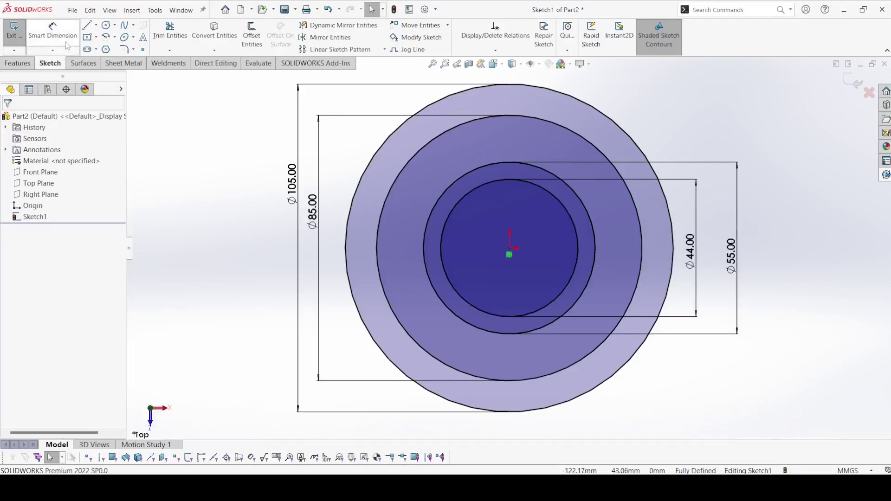
Convert the 85 mm circle to construction geometry
left_click(419, 151)
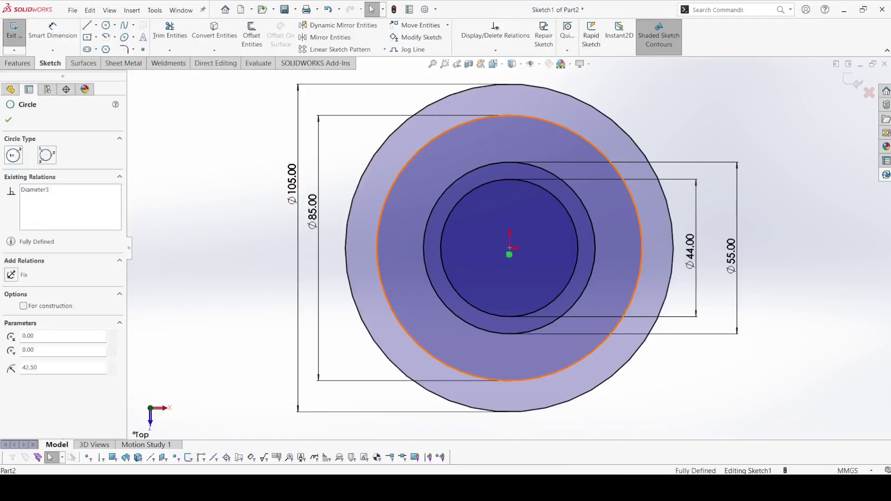
left_click(23, 268)
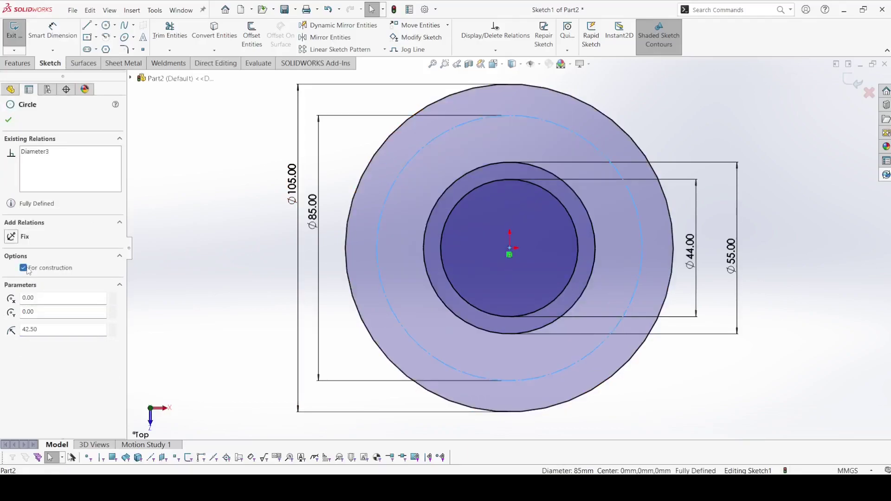
left_click(9, 120)
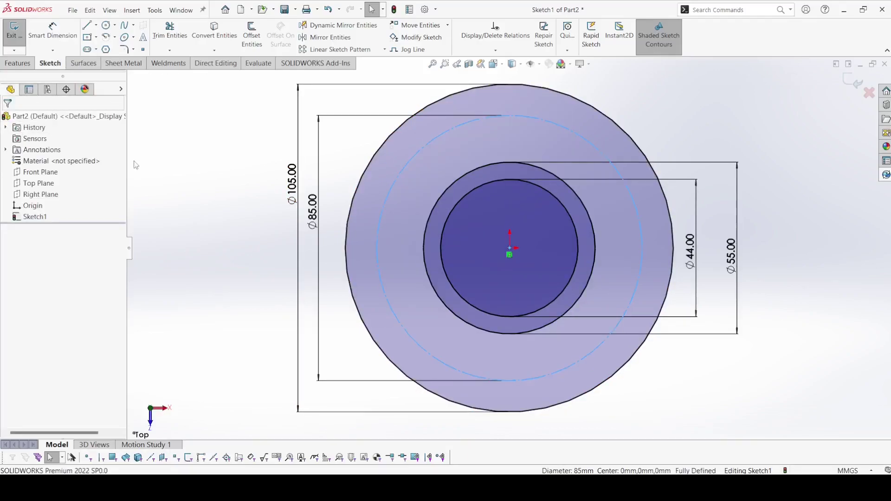
Draw a horizontal centerline from the outer circle's left side to the origin, and an angled one from the origin up-left to the 85 mm circle
left_click(96, 25)
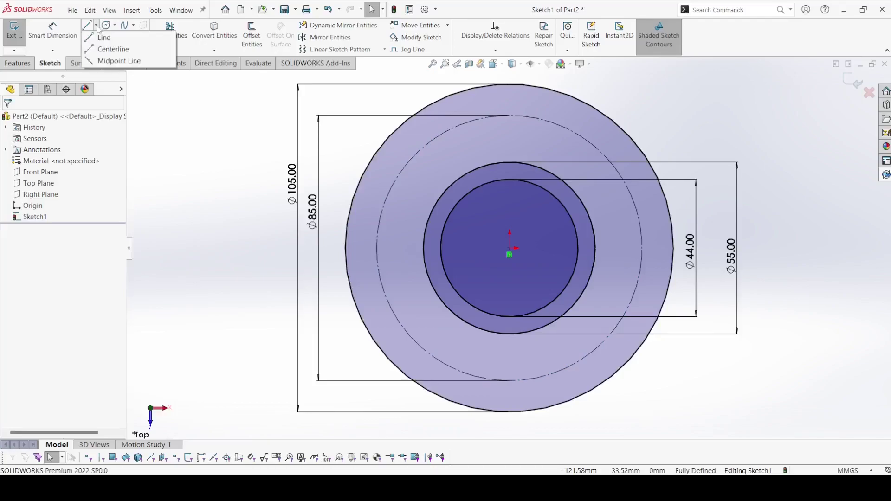
left_click(111, 46)
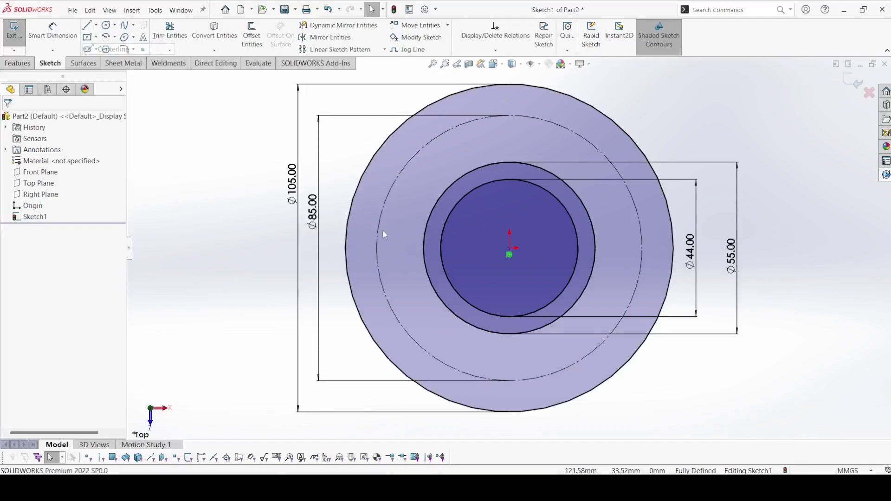
left_click(346, 248)
left_click(510, 248)
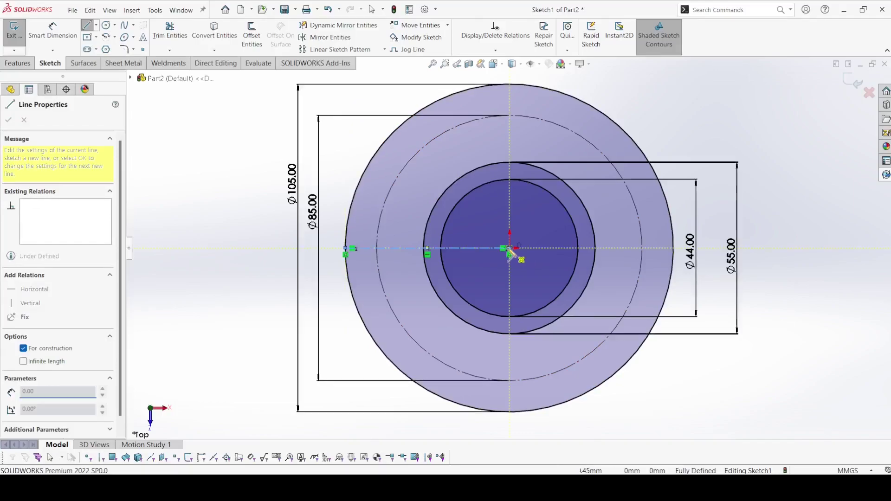
left_click(392, 184)
right_click(393, 185)
left_click(416, 197)
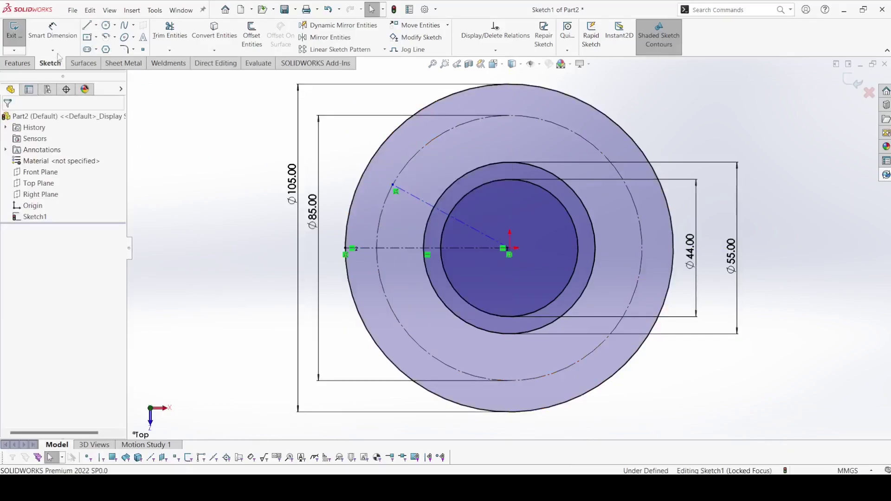
Dimension the angle between the slanted and horizontal centerlines to 22.5 degrees
key("d")
left_click(415, 200)
left_click(394, 249)
left_click(399, 226)
type("22.5")
key("Return")
left_click(8, 120)
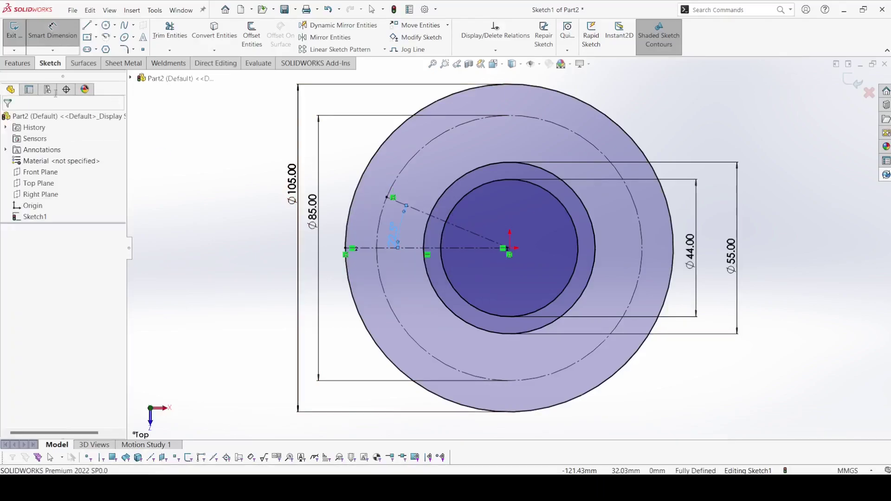
Sketch two concentric circles, about 23 mm and 12 mm in diameter, centred on the slanted centerline's end on the 85 mm circle
left_click(106, 25)
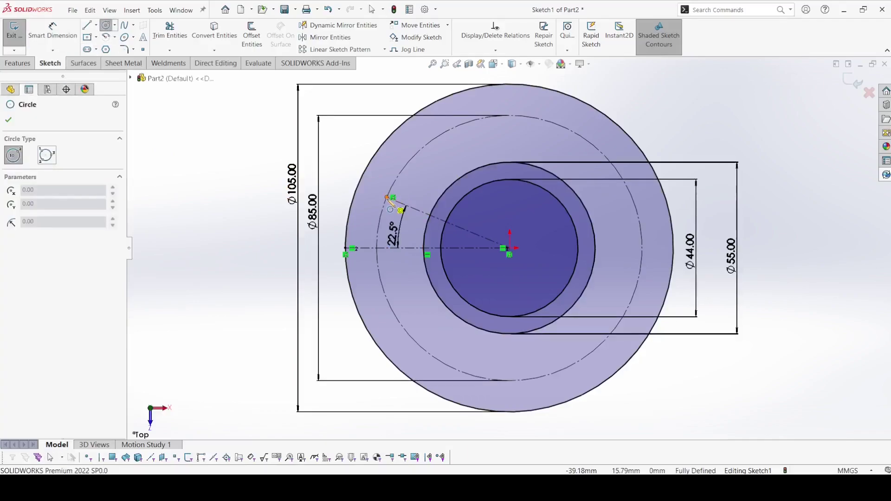
left_click(387, 198)
left_click(412, 223)
left_click(387, 198)
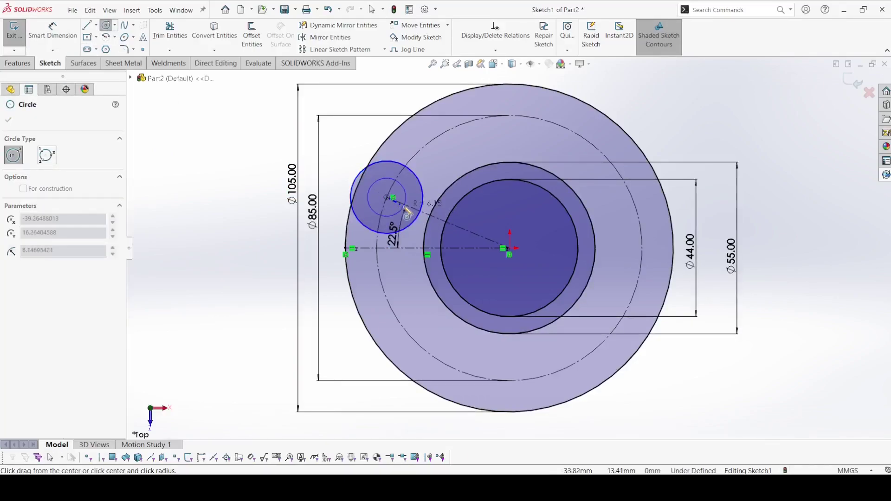
left_click(405, 210)
Dimension the two small concentric circles to diameters of 17.5 mm and 9 mm
right_click_drag(405, 208, 407, 181)
left_click(405, 167)
left_click(397, 139)
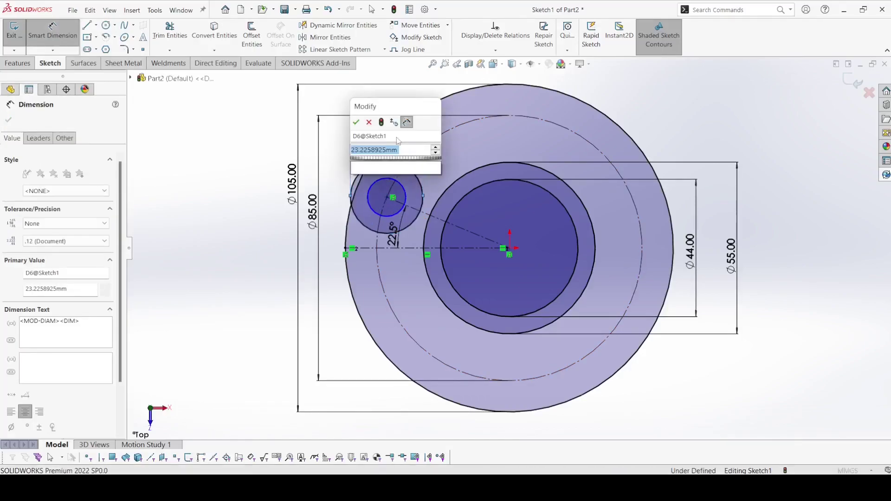
type("17.5")
key("Return")
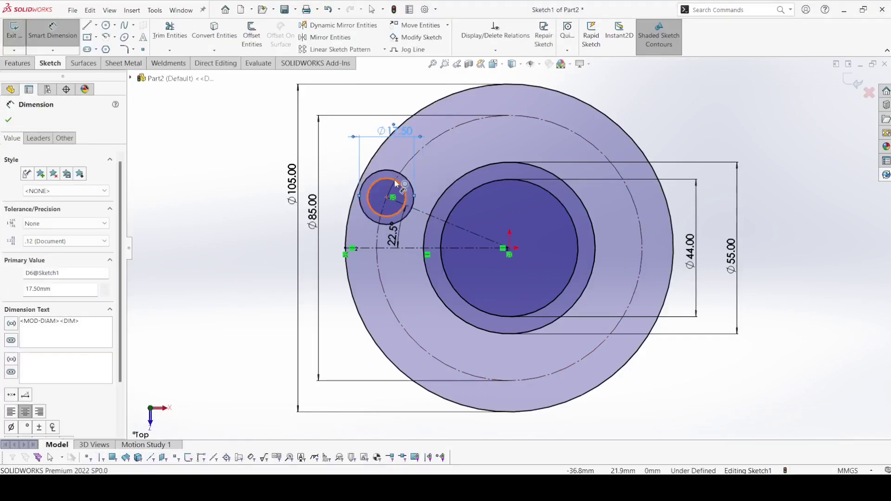
left_click(394, 178)
left_click(442, 155)
type("9")
key("Return")
left_click(8, 120)
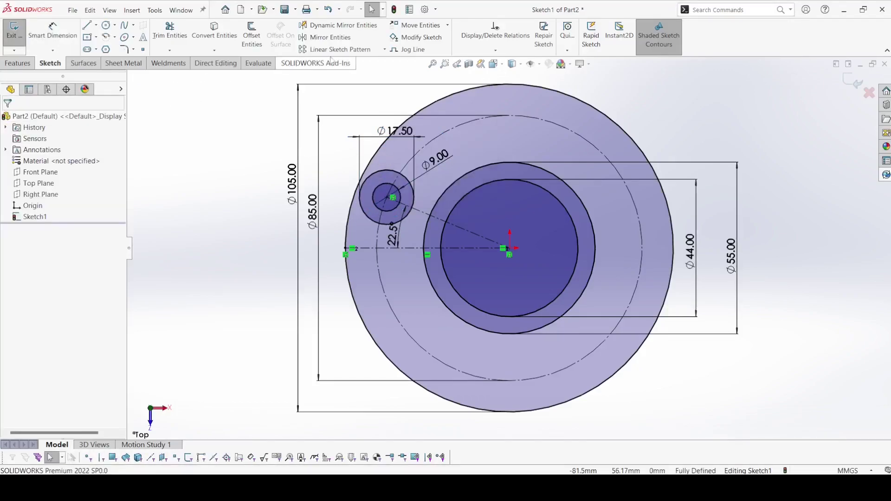
Create a circular sketch pattern of the 17.5 mm and 9 mm circles with 6 equally spaced instances over 360 degrees around the origin
left_click(384, 49)
left_click(375, 74)
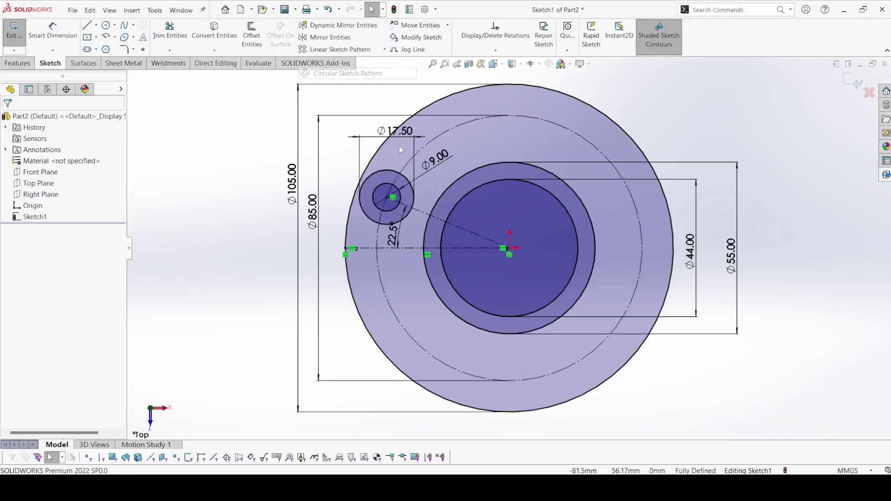
left_click(399, 175)
left_click(392, 188)
left_click(64, 268)
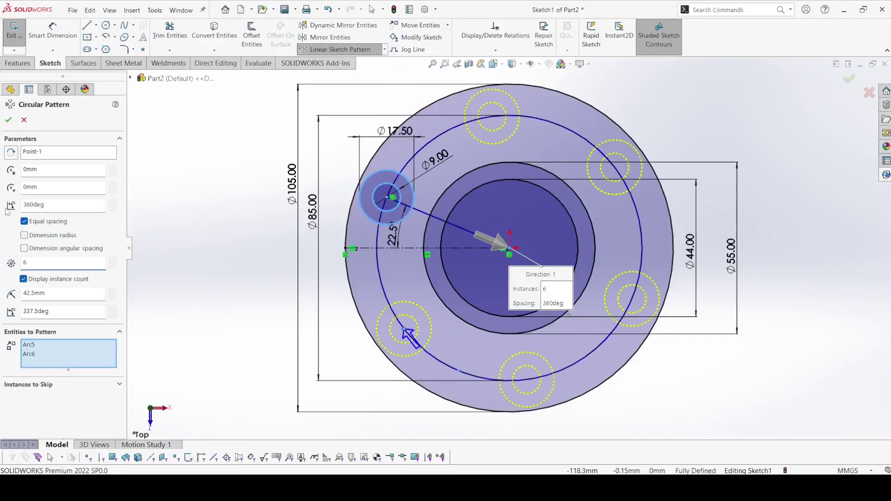
left_click(8, 121)
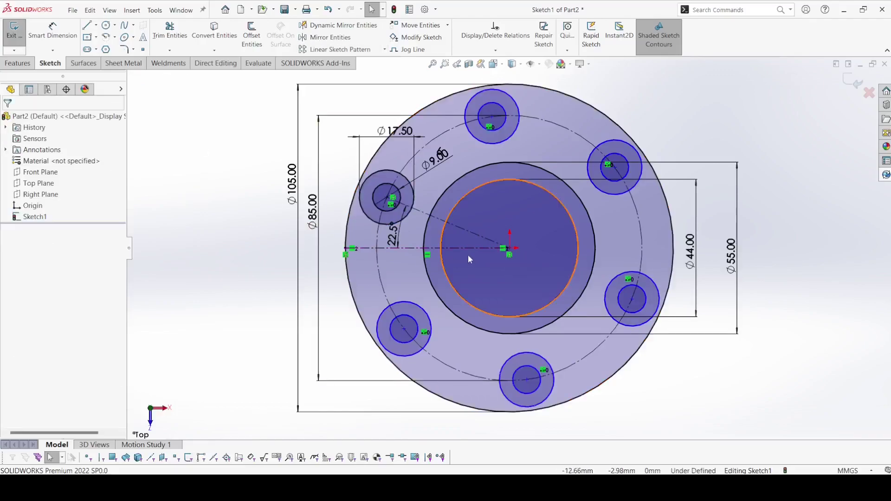
Draw a vertical centerline from the origin down to just beyond the outer circle
left_click(96, 25)
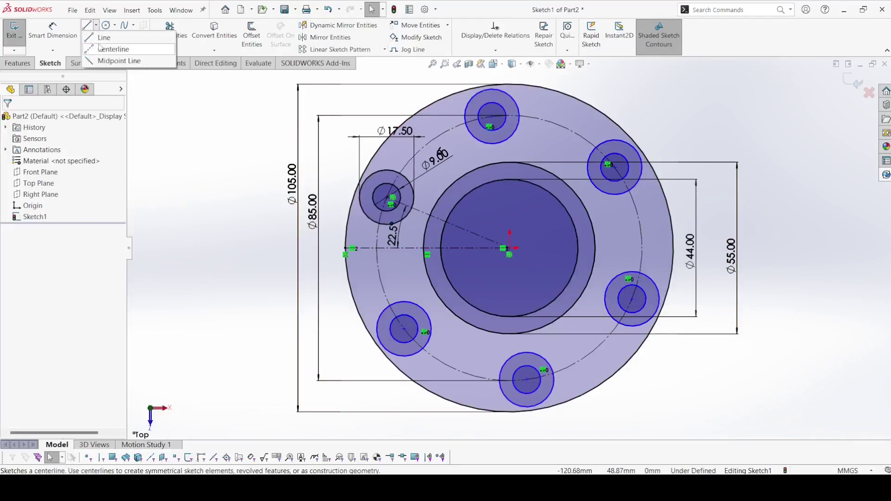
left_click(108, 37)
left_click(391, 199)
left_click(510, 252)
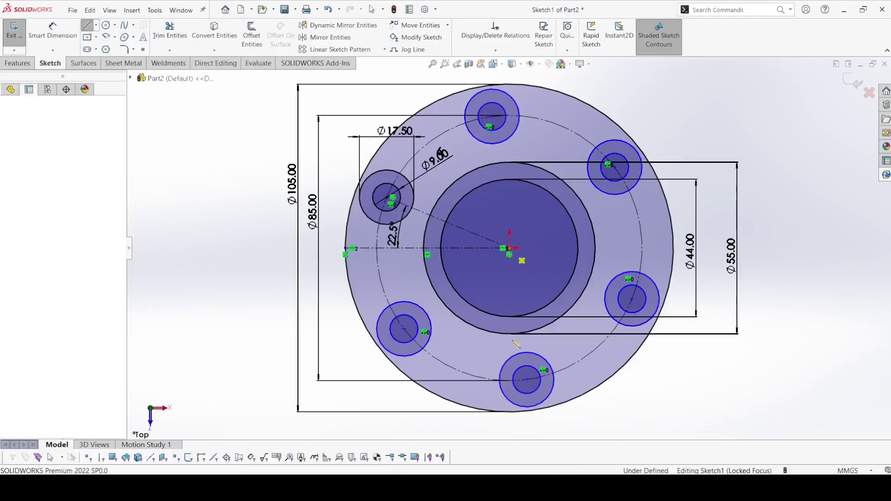
right_click(510, 432)
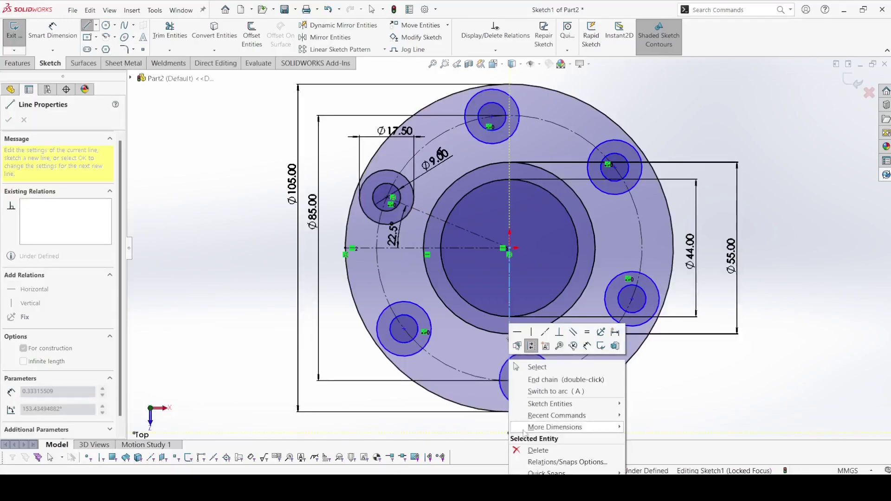
left_click(529, 366)
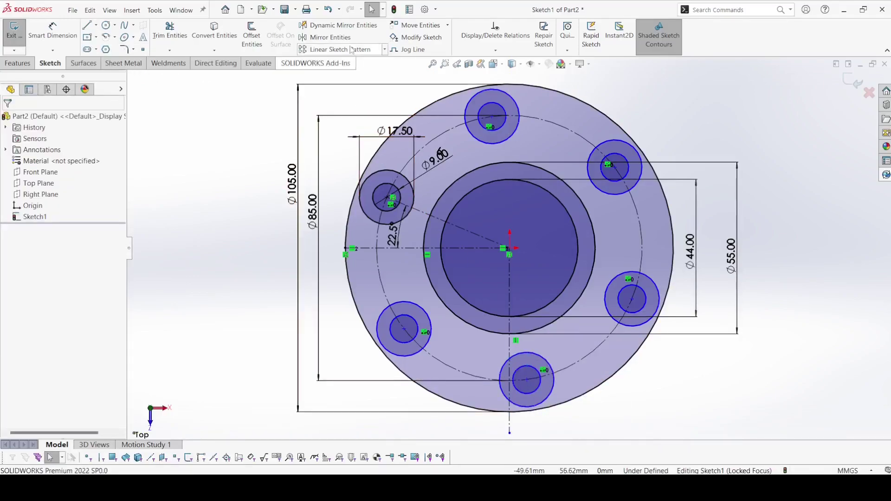
Using Dynamic Mirror about the vertical centerline, sketch an open-topped rectangular profile about 19 mm wide from the 55 mm circle to near the outer edge
left_click(327, 38)
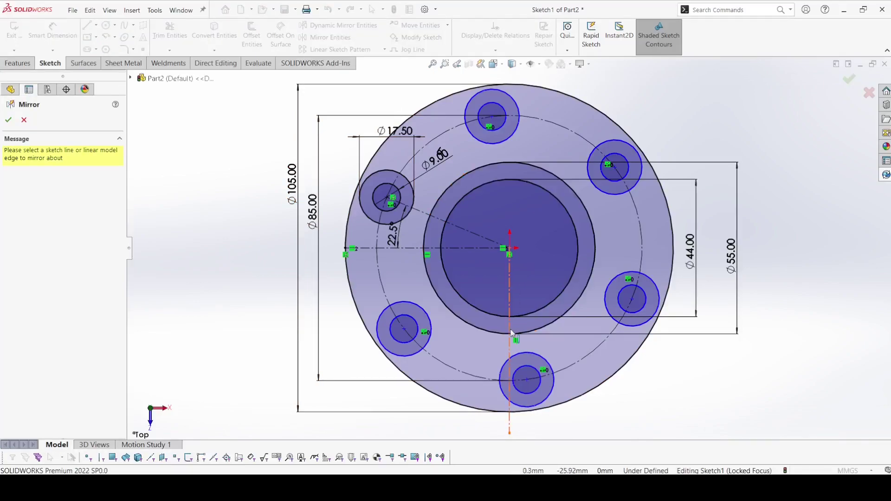
key("Escape")
key("l")
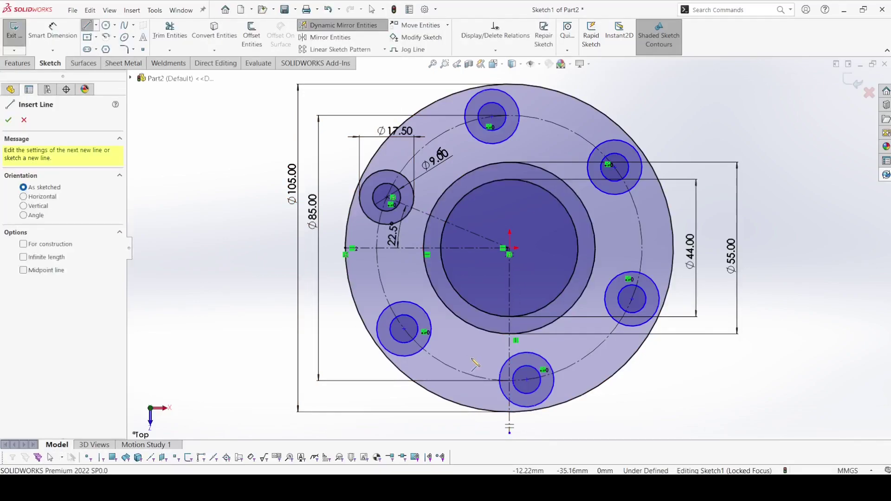
scroll(463, 386, "down", 3)
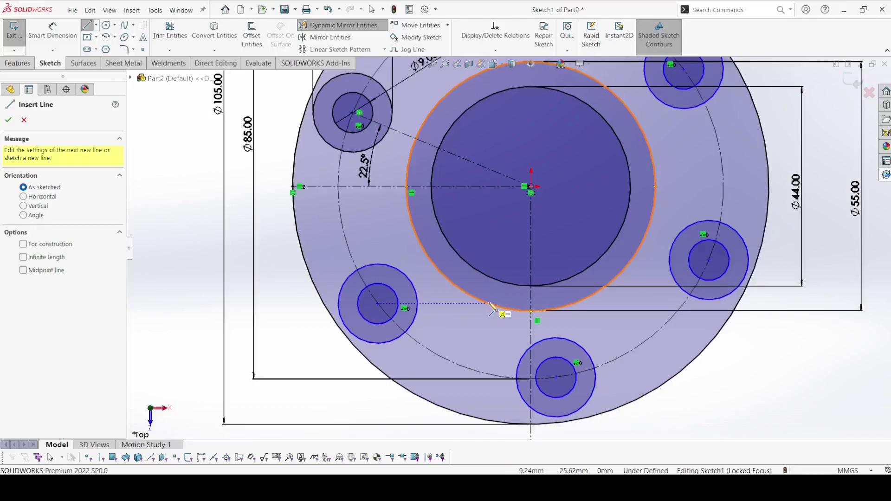
left_click(489, 306)
left_click(504, 421)
left_click(531, 412)
right_click(531, 412)
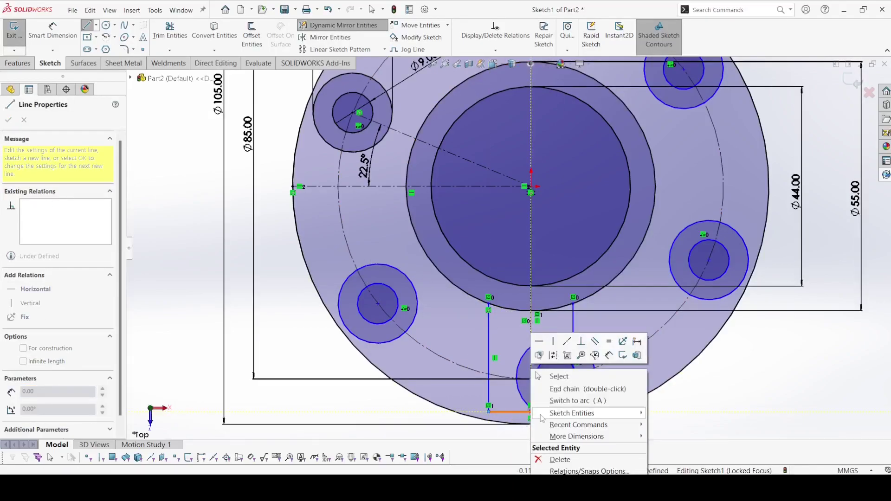
left_click(549, 377)
key("Escape")
Dimension the horizontal bottom line of the mirrored rectangular profile to a width of 22.25+22.25+1.5 (46 mm)
left_click(53, 32)
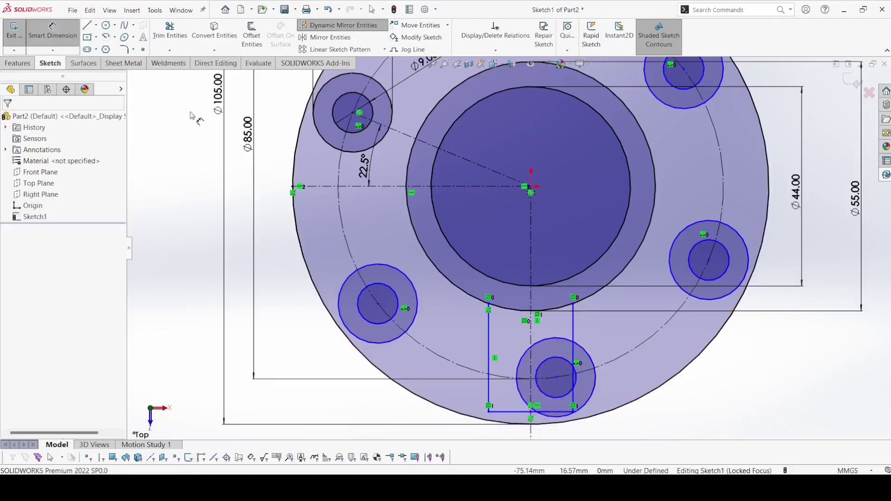
key("z")
left_click(515, 331)
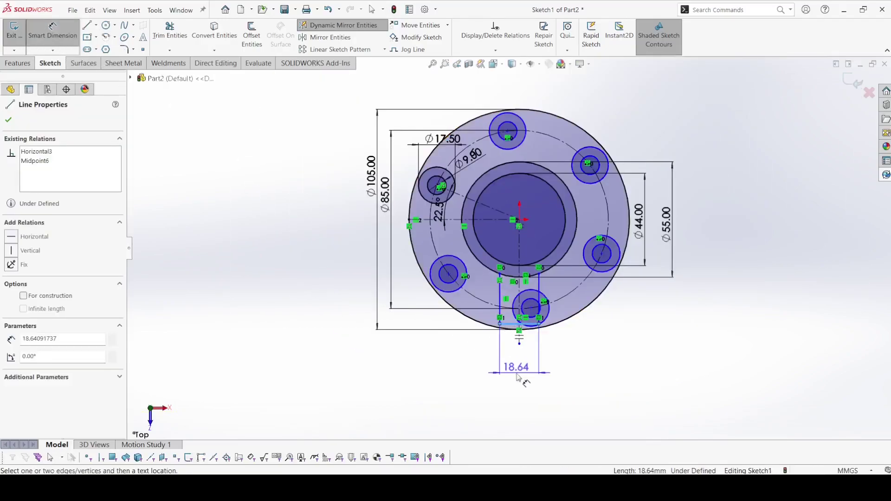
left_click(514, 369)
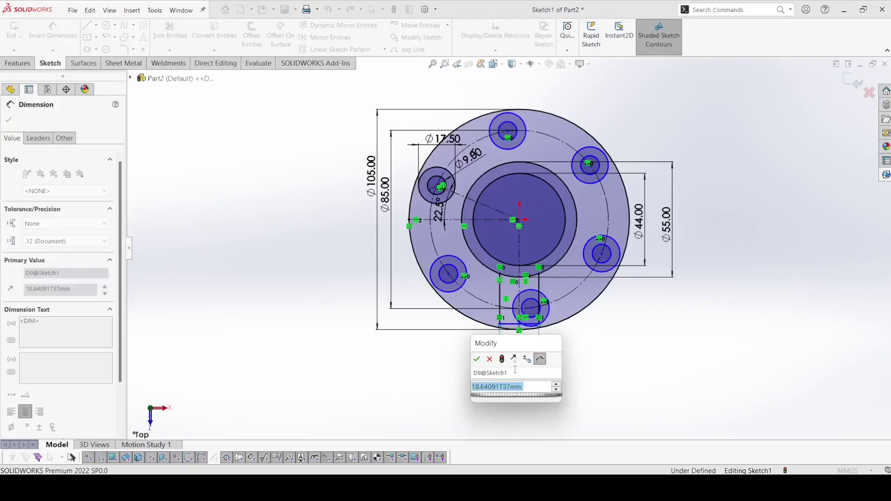
type("22.25")
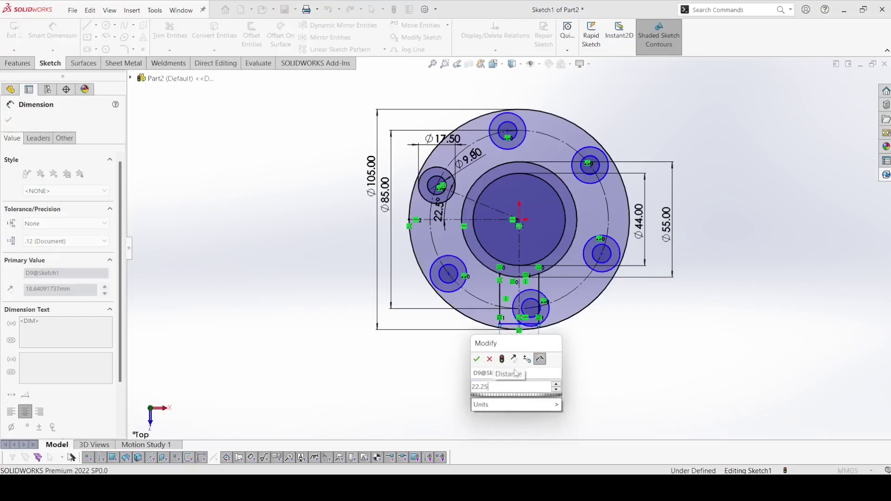
type("+22.25+1.5")
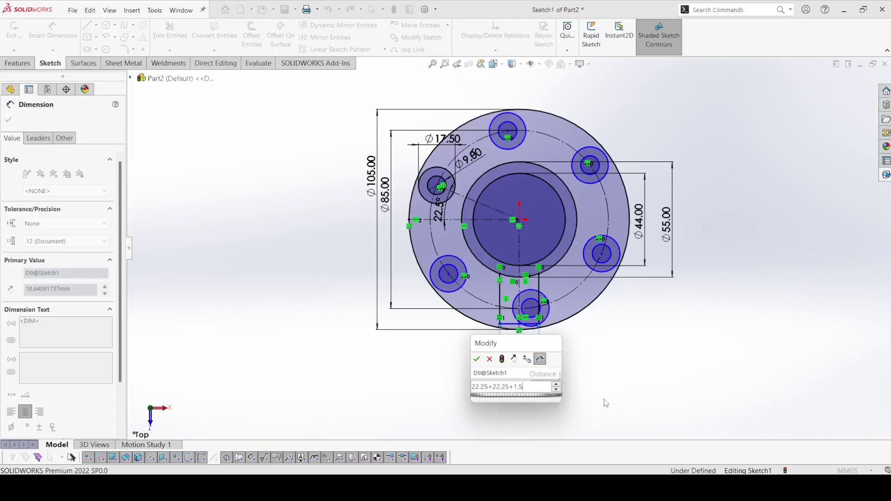
key("Return")
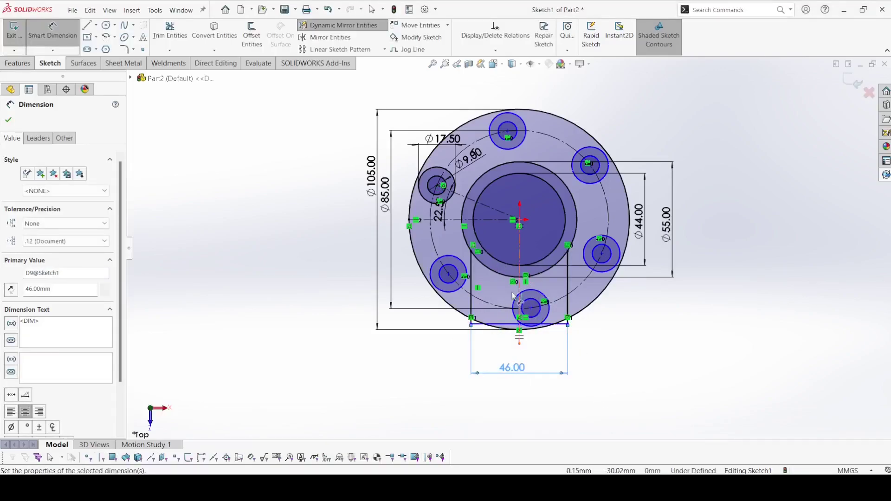
Dimension the vertical distance from the origin to the bottom line of the rectangular profile as 40 mm
left_click(510, 324)
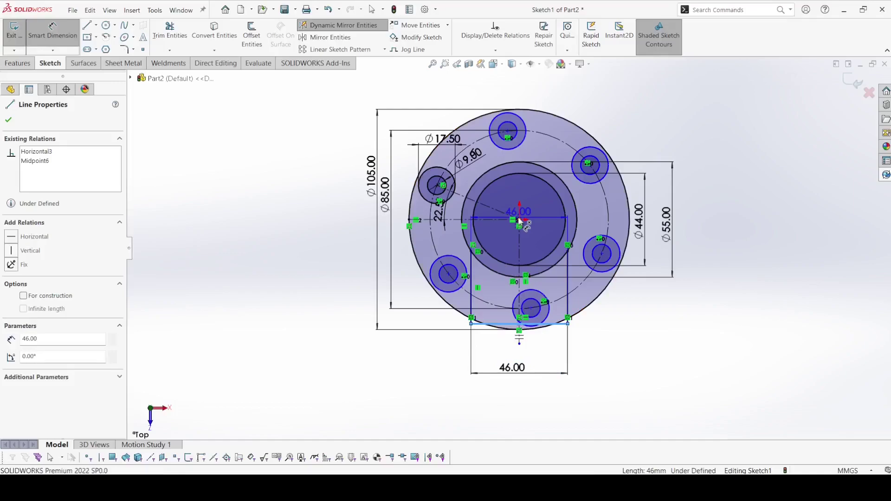
left_click(520, 220)
left_click(356, 264)
type("40")
key("Return")
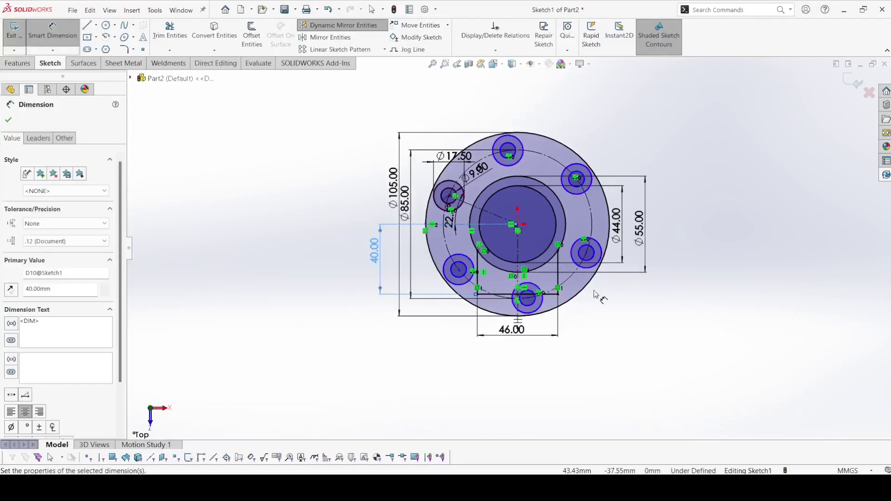
scroll(596, 295, "down", 3)
scroll(508, 253, "up", 1)
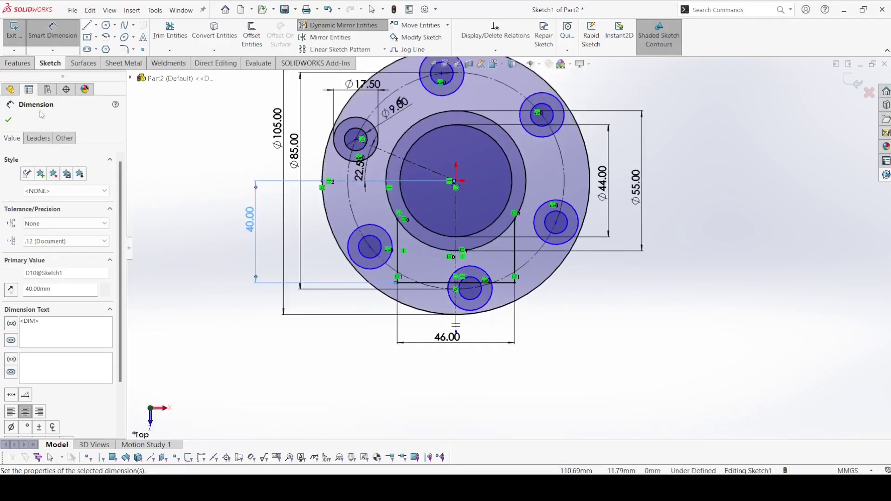
left_click(11, 120)
Sketch a circle about 35 mm in diameter centred on the origin, inside the 44 mm circle
left_click(106, 25)
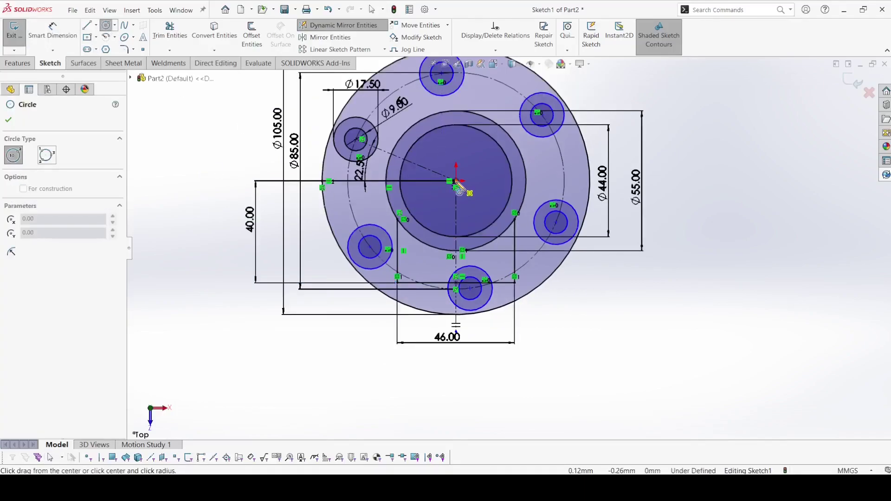
left_click(456, 182)
left_click(501, 181)
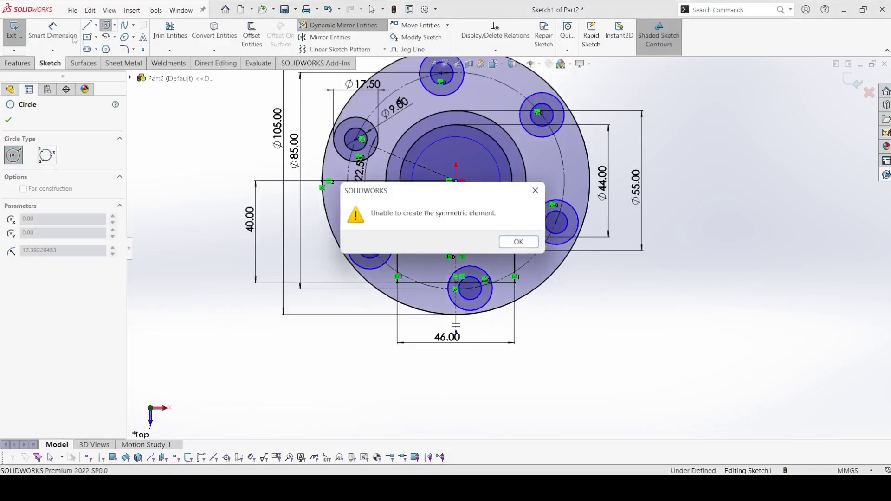
left_click(518, 242)
key("Escape")
Dimension the new origin-centred circle to a diameter of 50.5 mm
left_click(499, 167)
left_click(682, 181)
type("50.")
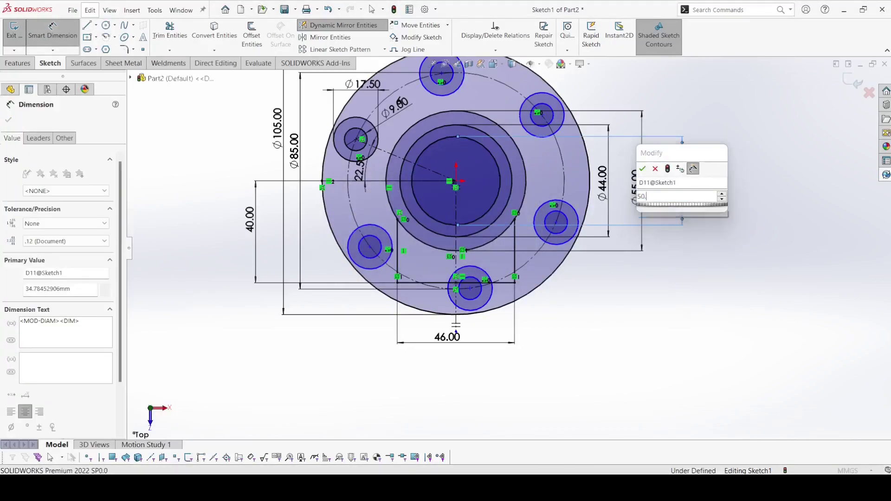
type("5")
key("Return")
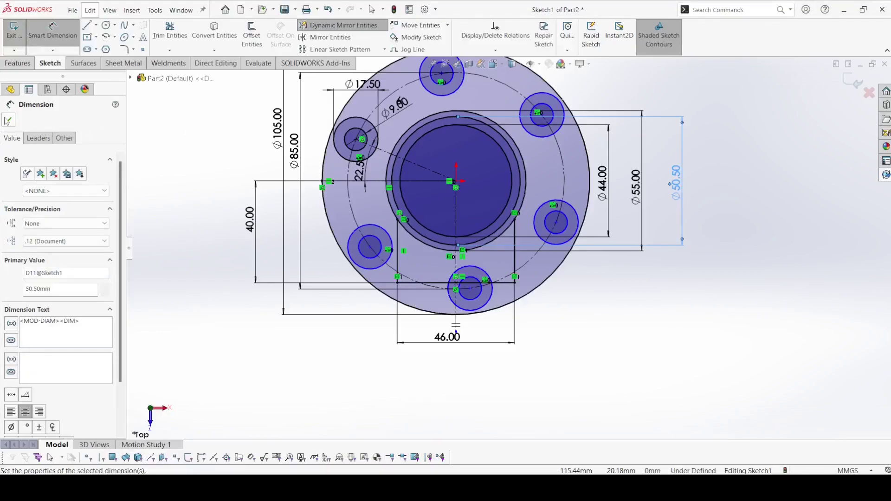
left_click(8, 121)
Extrude the two flange regions between the 55 mm and 105 mm circles, excluding the holes, as a 7.5 mm Mid Plane boss
left_click(17, 66)
left_click(21, 37)
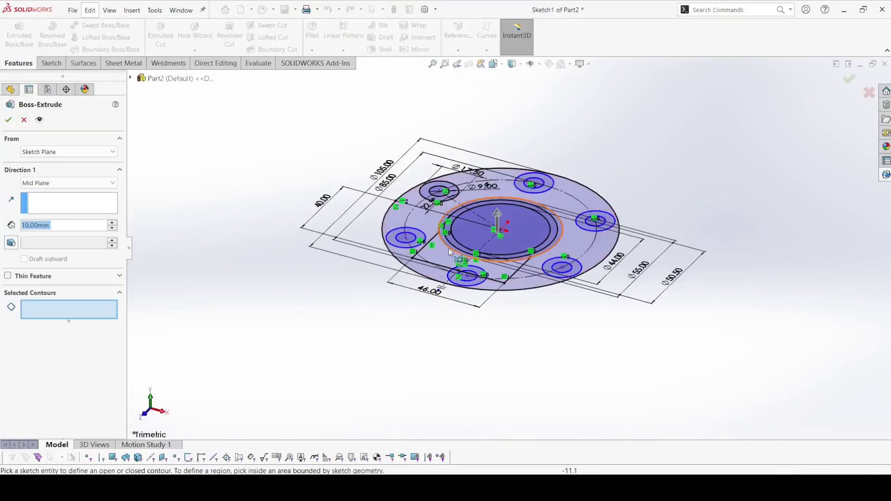
left_click(441, 252)
left_click(416, 226)
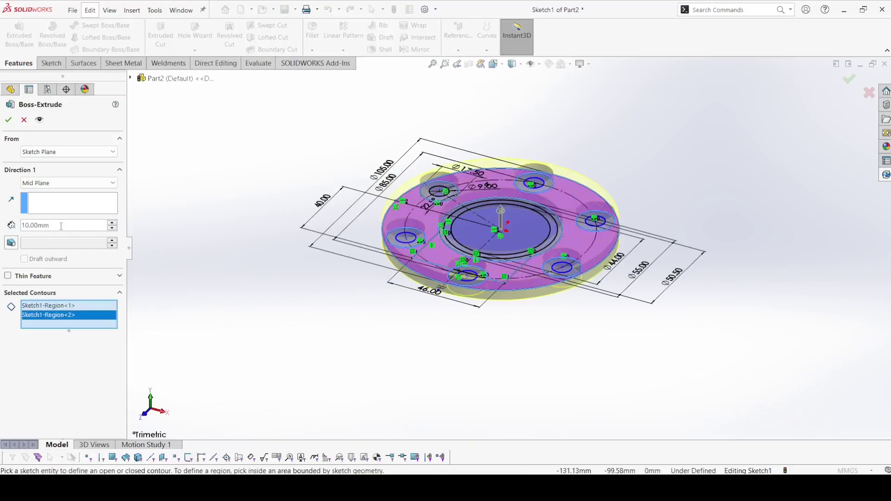
type("7.5")
key("Return")
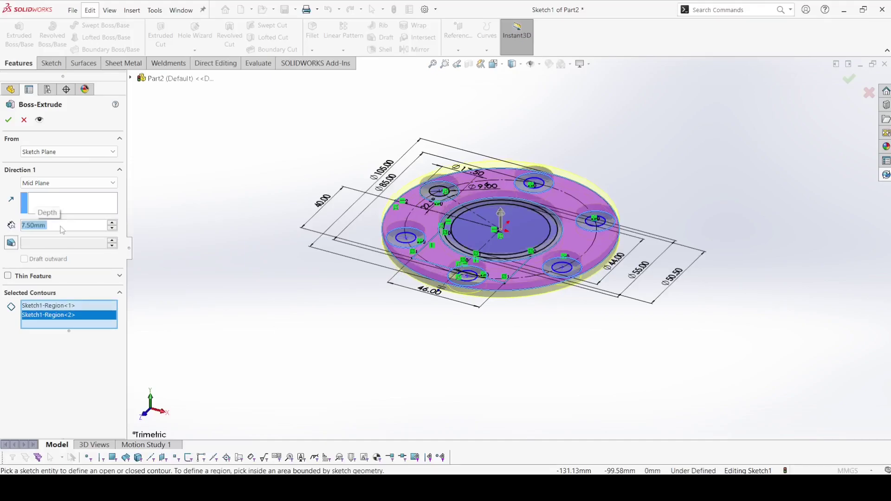
left_click(8, 123)
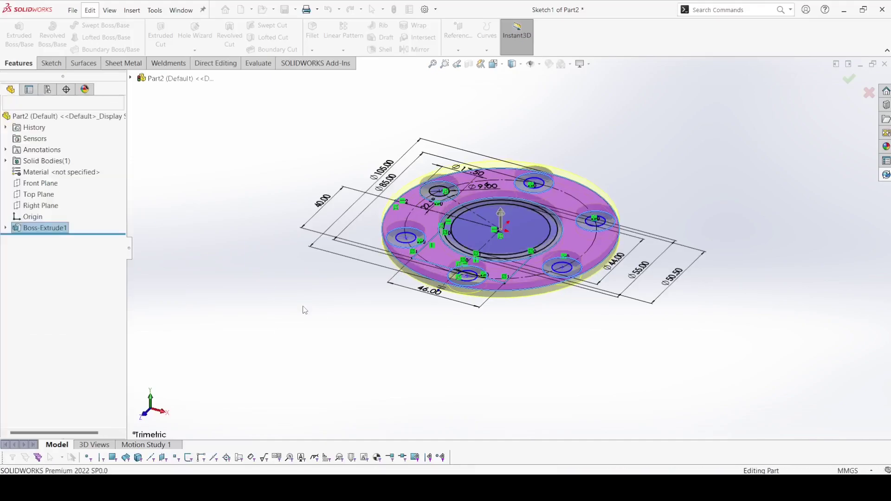
Edit the flange extrusion and change its end condition to Blind
left_click(53, 228)
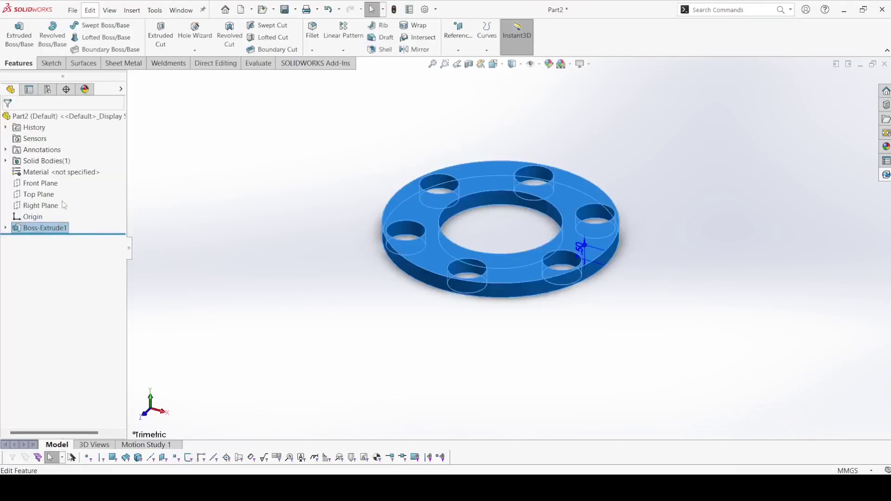
left_click(266, 233)
left_click(45, 228)
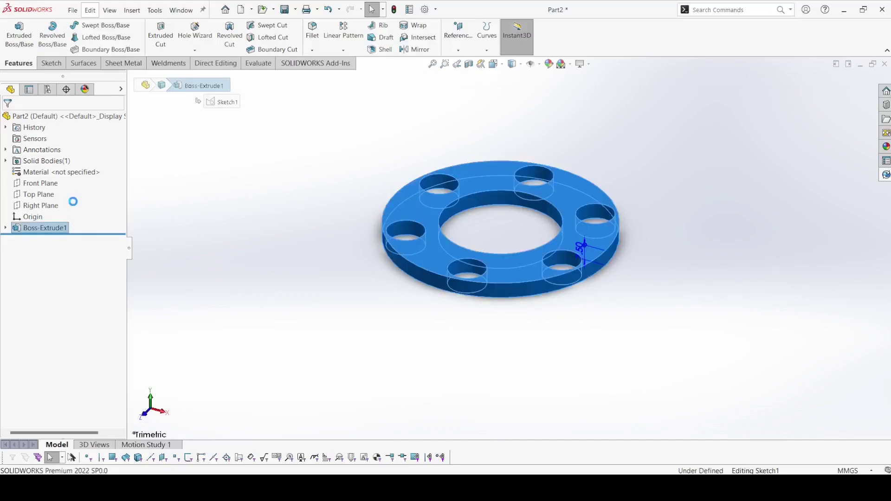
left_click(71, 184)
left_click(66, 191)
left_click(7, 119)
Start a boss extrude from Sketch1 and select the ring regions between the 9 mm and 17.5 mm circles at all six holes
left_click(19, 35)
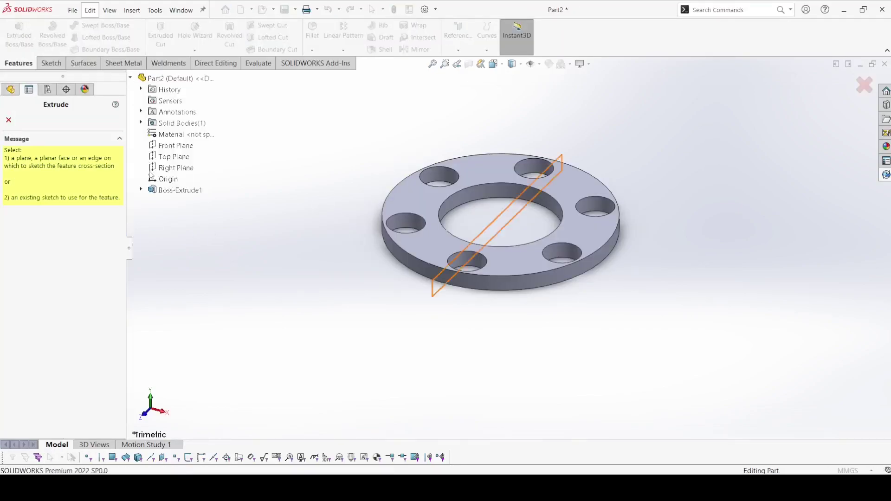
left_click(149, 191)
left_click(165, 203)
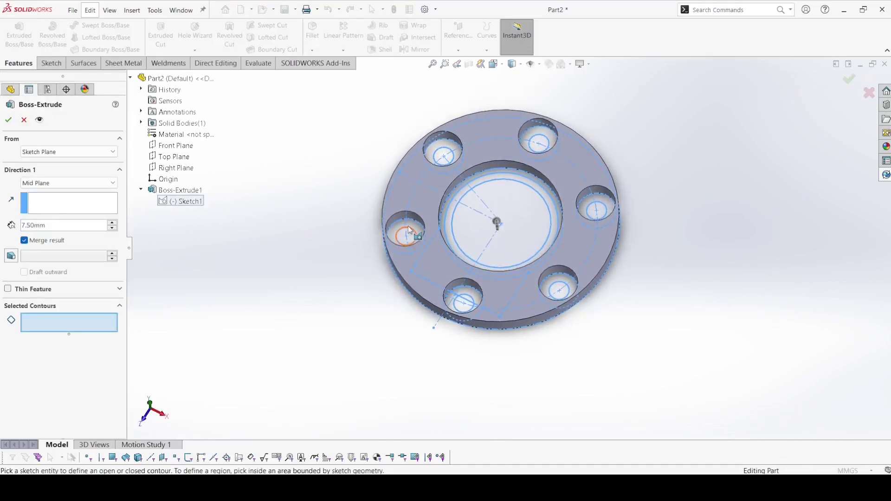
left_click(408, 229)
left_click(449, 147)
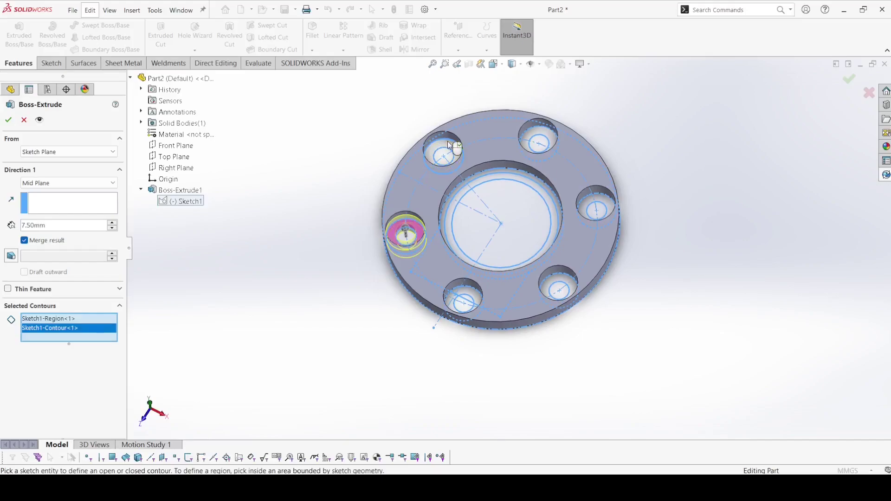
left_click(447, 149)
left_click(554, 138)
left_click(612, 208)
left_click(570, 283)
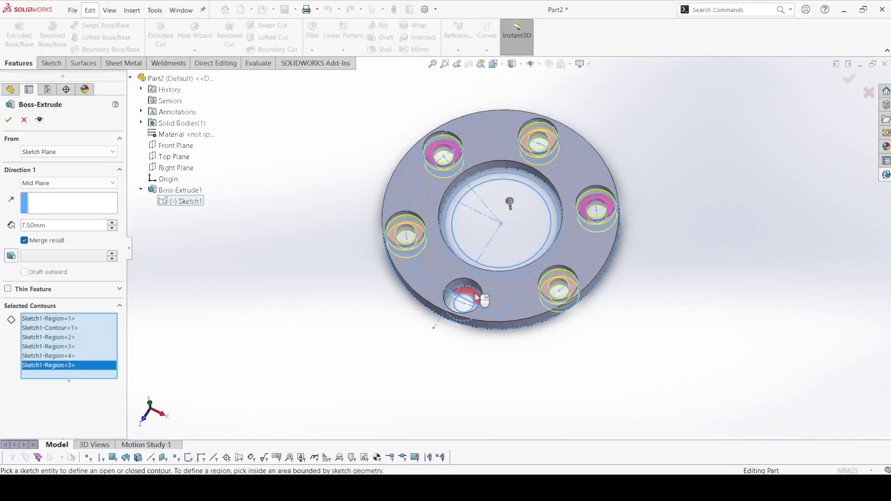
left_click(464, 302)
scroll(458, 329, "down", 3)
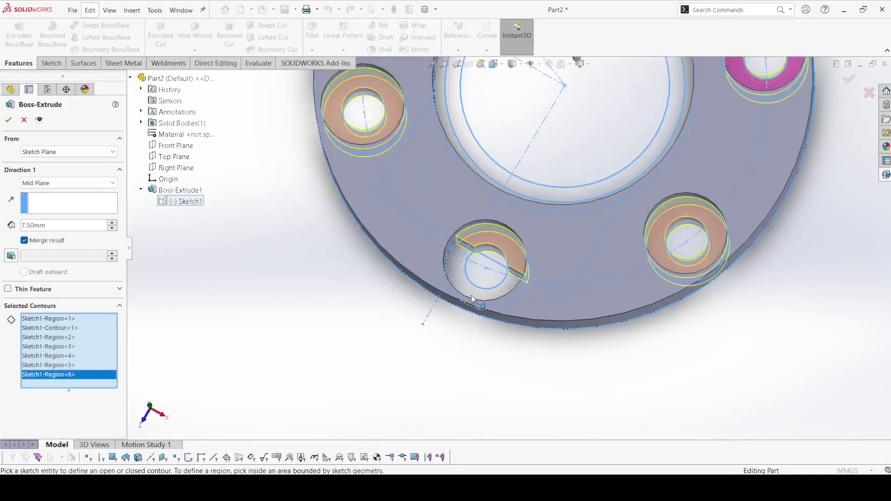
left_click(476, 297)
Extrude the six selected hole rings 8.5 mm with a Blind end condition
middle_click_drag(215, 254, 58, 236)
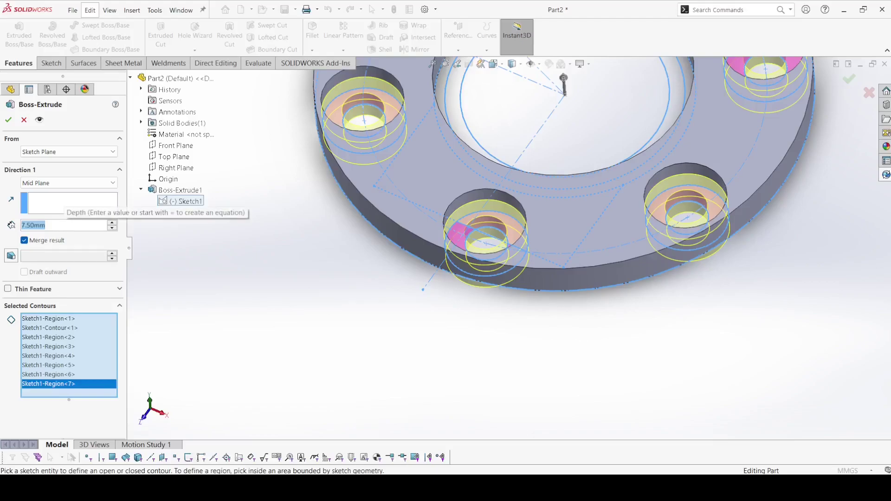
scroll(60, 230, "up", 1)
left_click(60, 185)
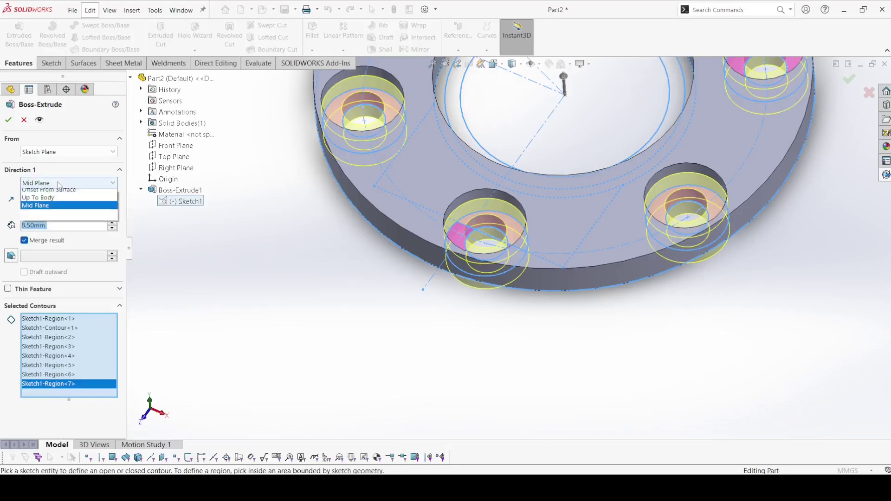
left_click(59, 195)
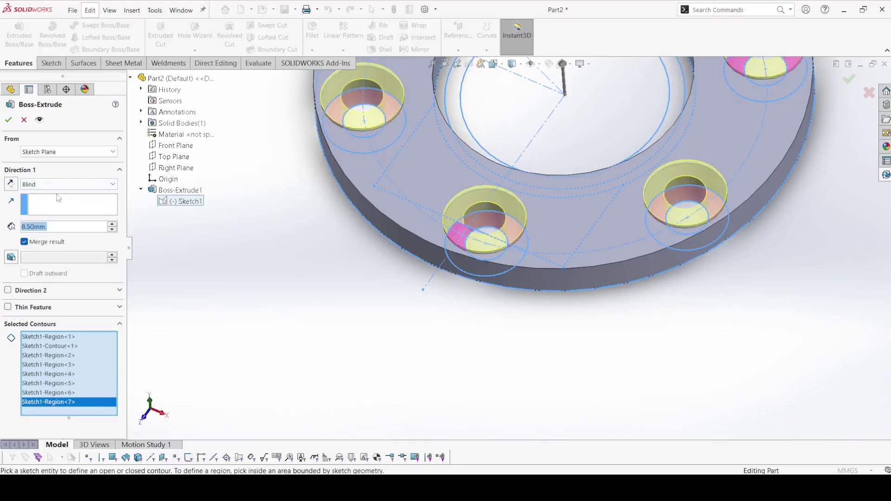
left_click(8, 120)
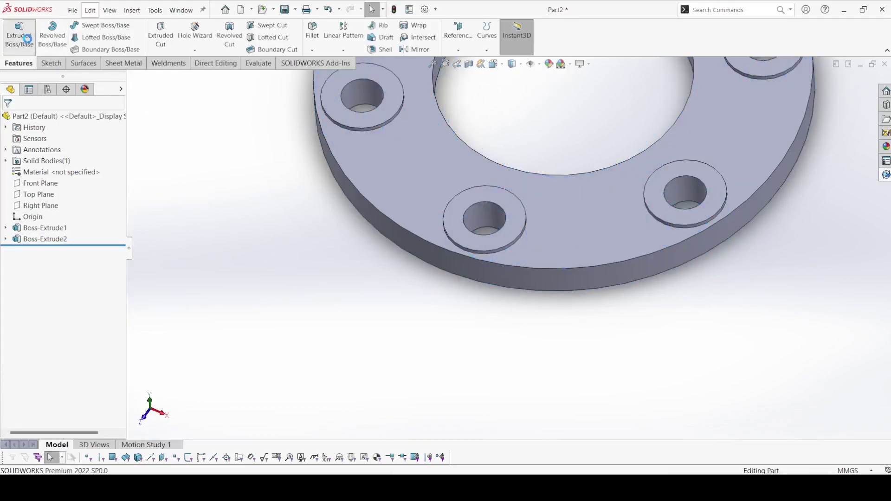
Extrude the Sketch1 ring regions between the 44 mm and 55 mm circles as an 82 mm Blind boss forming the central tube
left_click(26, 38)
left_click(183, 201)
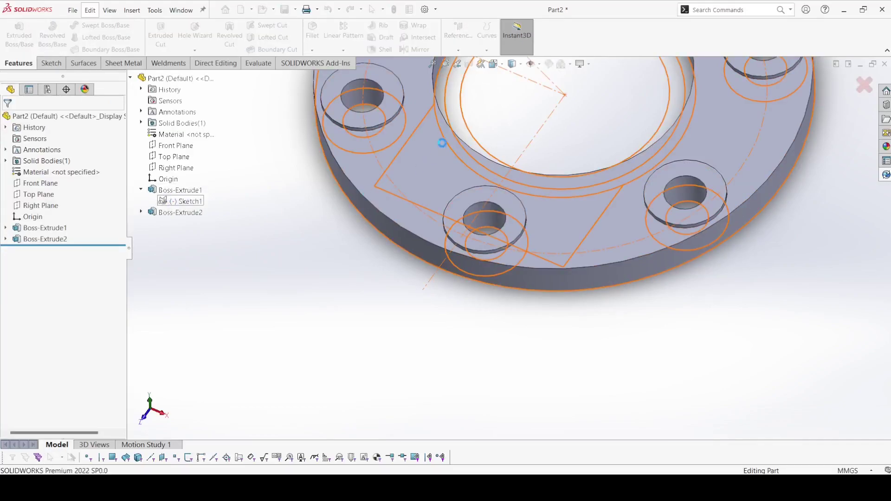
left_click(461, 118)
left_click(438, 97)
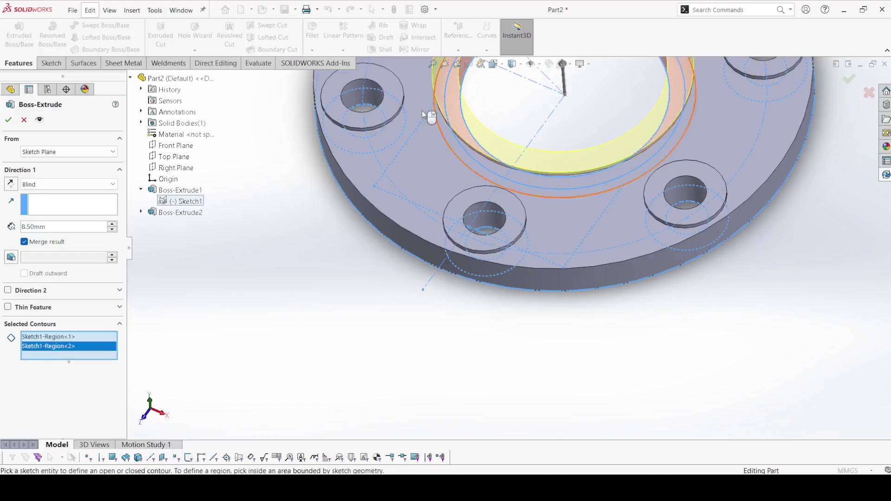
type("82")
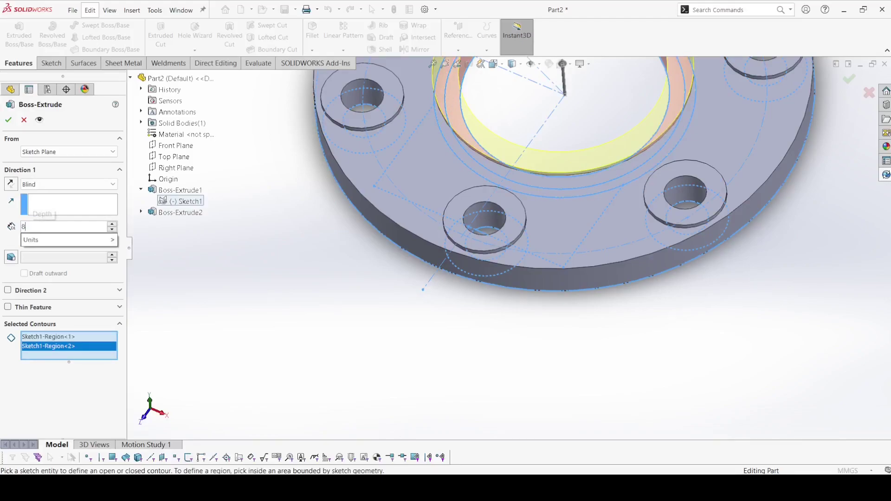
key("Return")
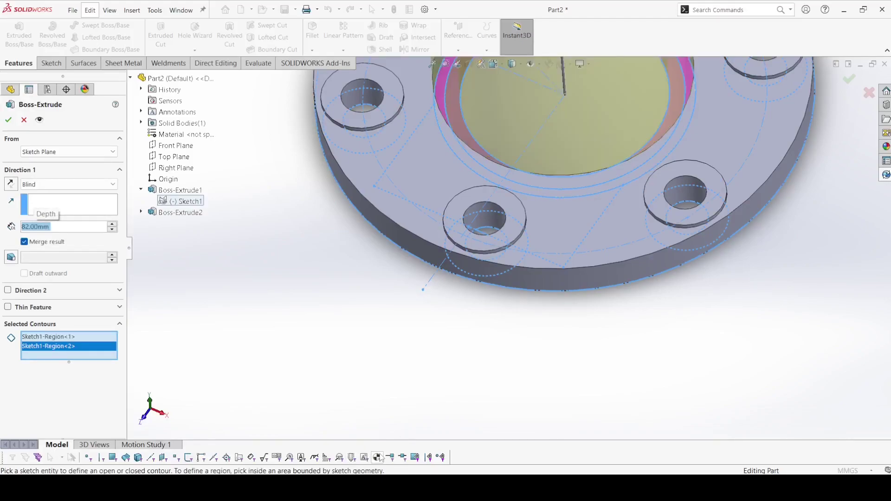
scroll(441, 391, "up", 5)
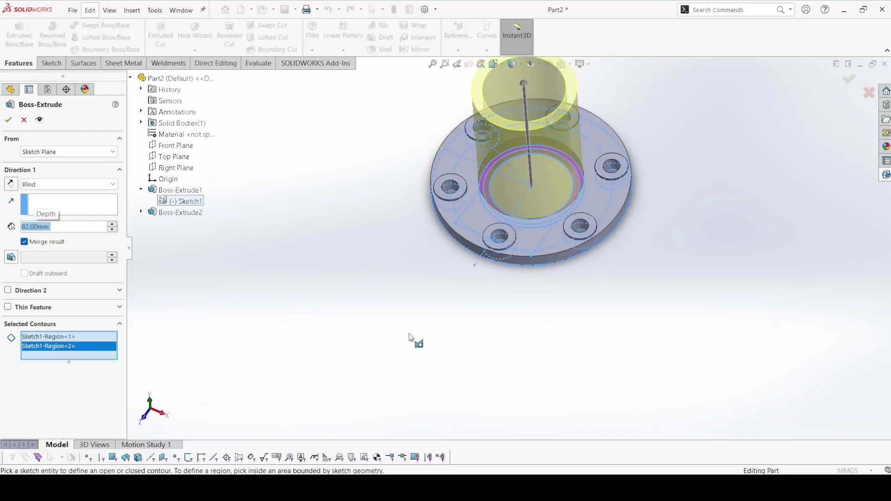
left_click(10, 120)
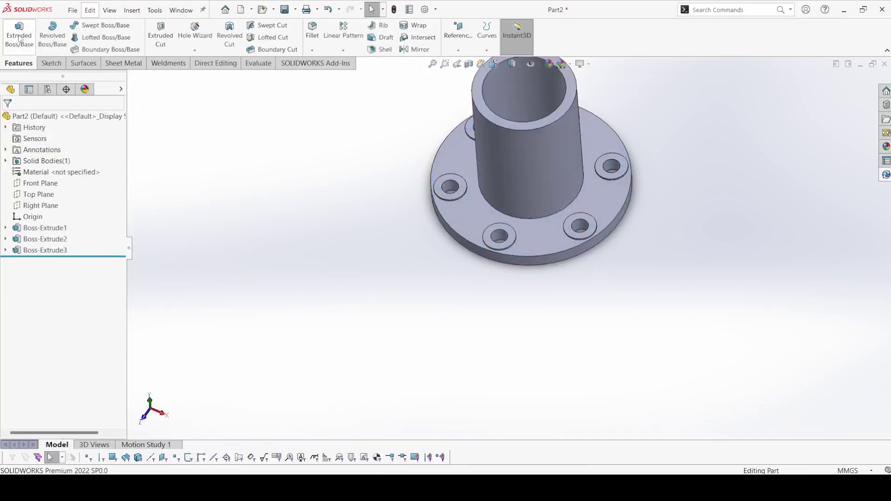
Start a boss extrude from Sketch1 and select the three regions forming the rectangular section beside the tube, including those inside the overlapping hole circles
left_click(19, 40)
left_click(188, 202)
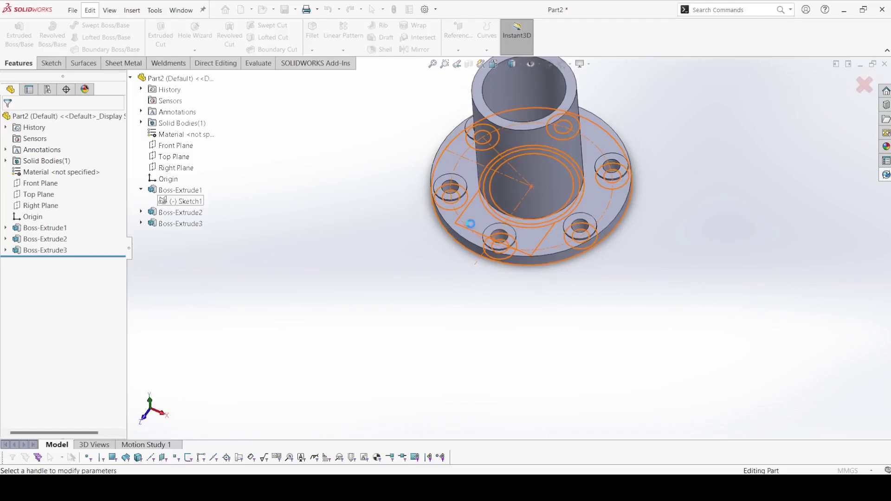
left_click(478, 218)
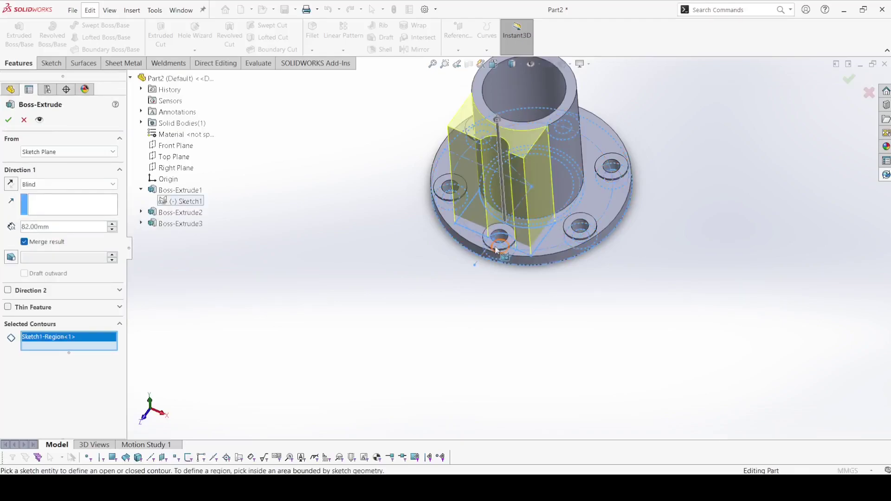
scroll(495, 250, "down", 4)
left_click(522, 232)
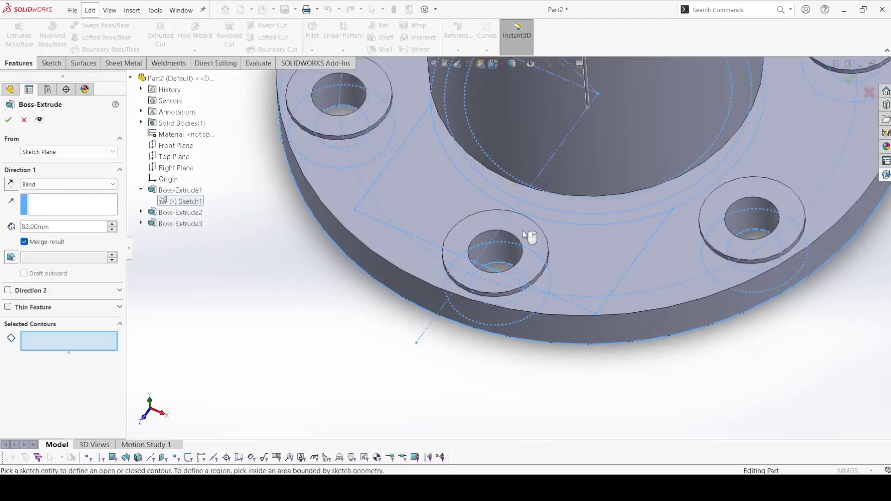
left_click(578, 237)
middle_click_drag(578, 237, 514, 283)
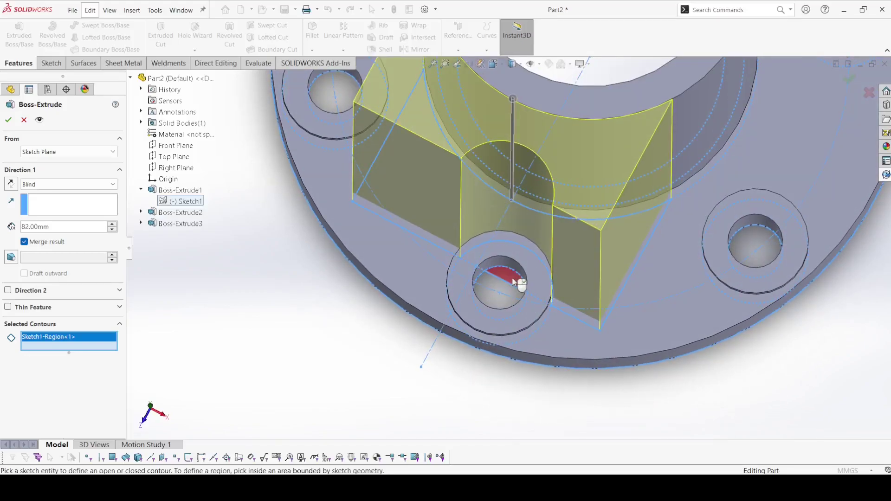
left_click(514, 281)
left_click(463, 278)
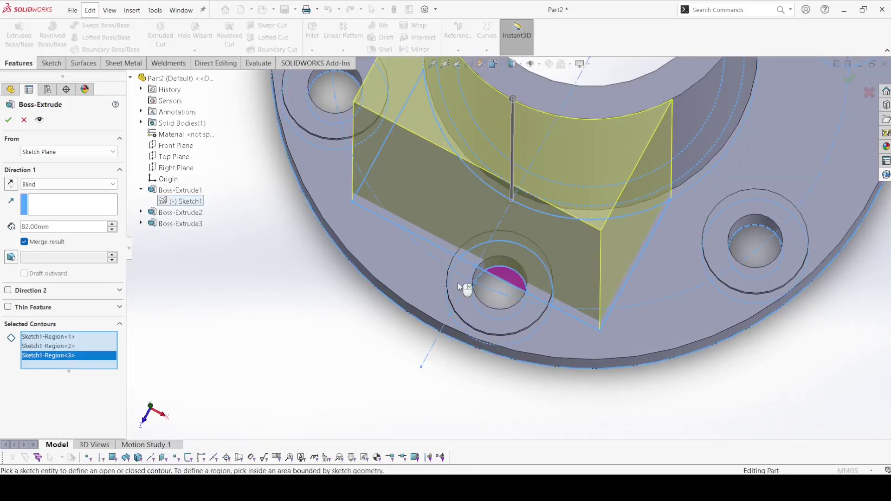
Extrude the selected rectangular regions 40 mm Blind, starting from the tube's upper end face and reversed toward the flange
left_click(55, 153)
left_click(52, 171)
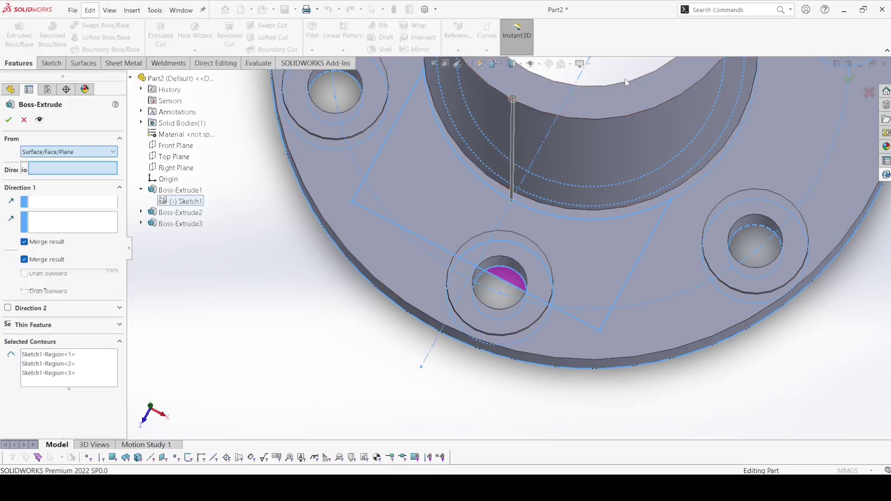
left_click(604, 115)
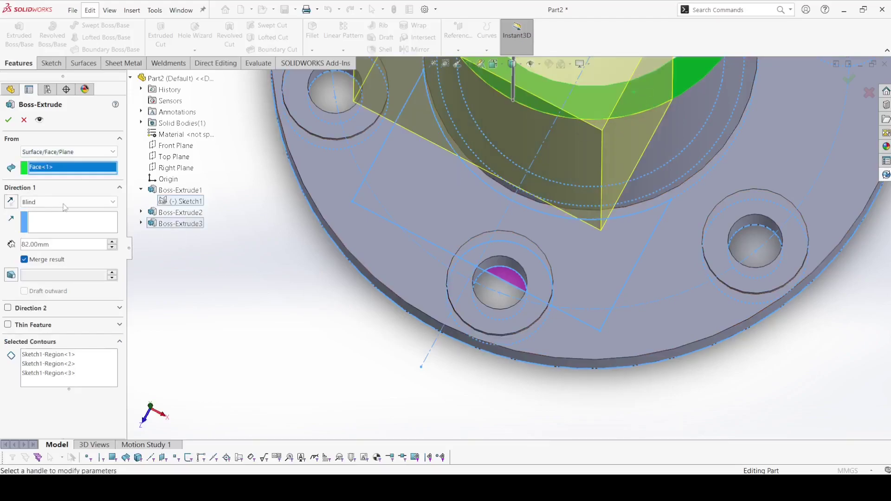
scroll(260, 239, "up", 4)
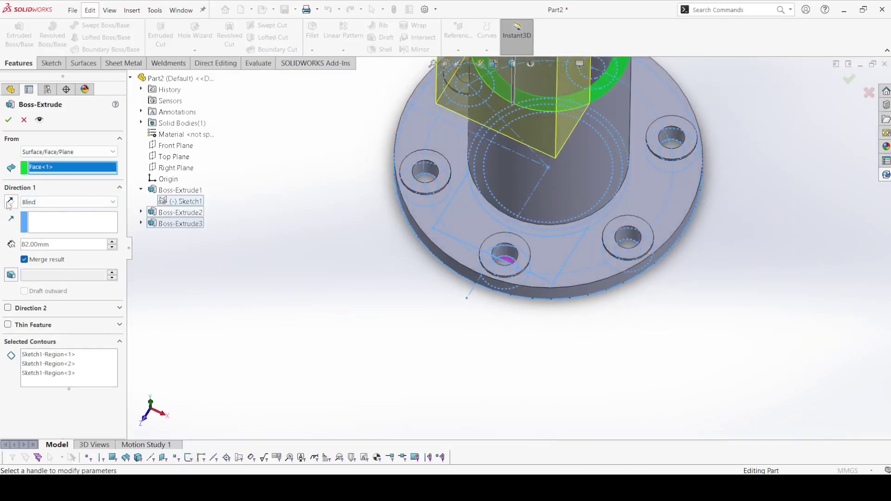
left_click(10, 203)
type("7")
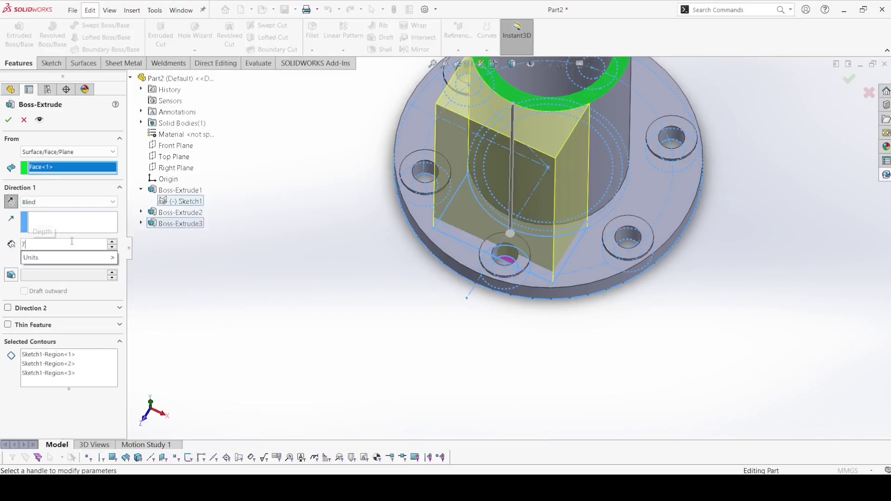
key("BackSpace")
type("40")
key("Return")
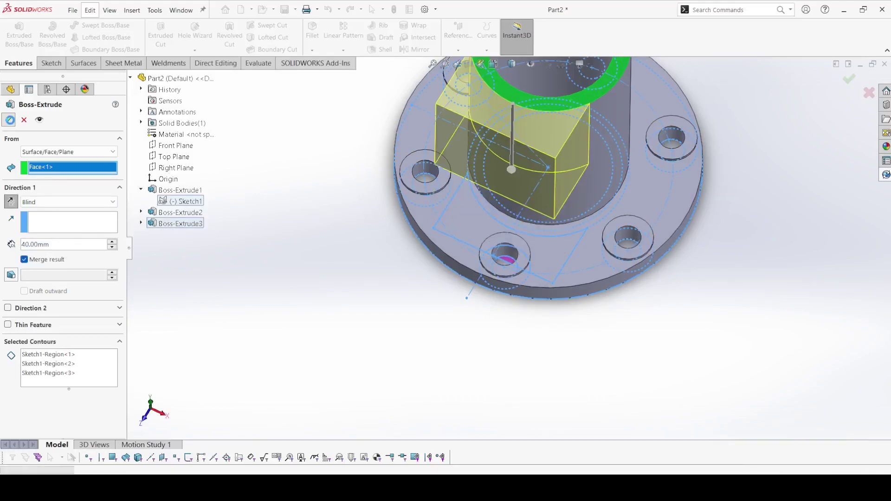
key("Return")
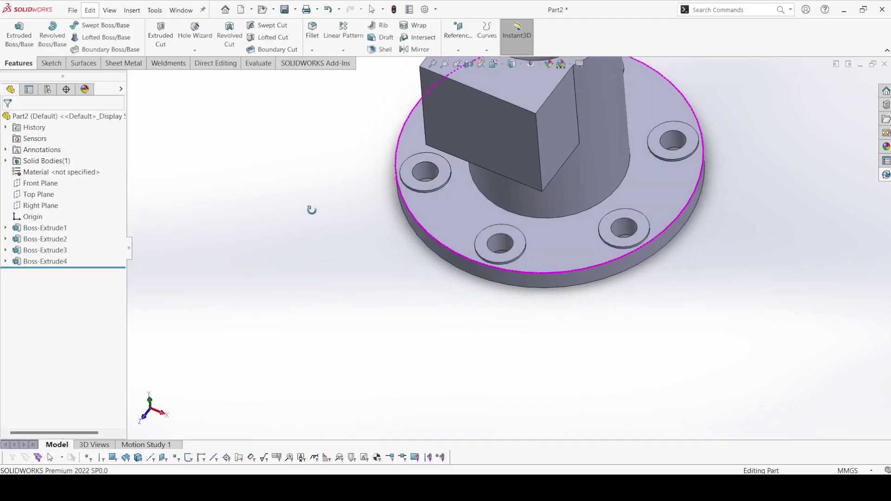
Cut the narrow Sketch1 ring region around the bore 3 mm deep into the flange's underside, with the direction reversed
left_click(161, 34)
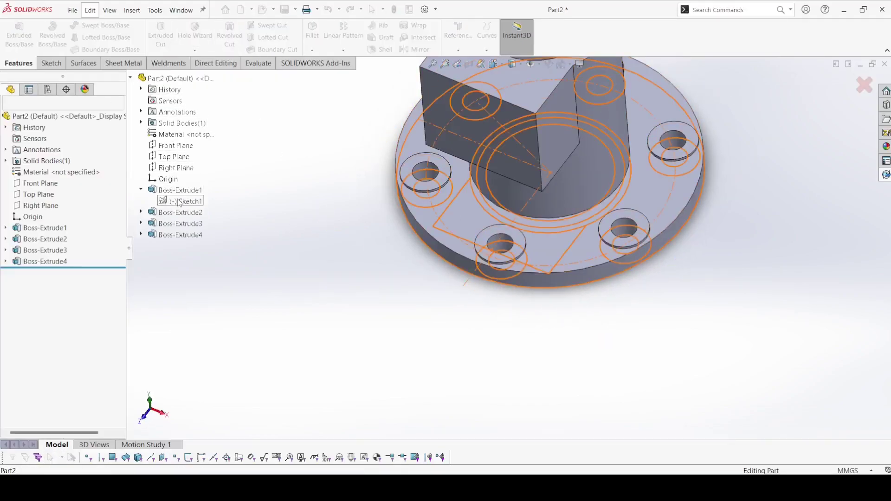
left_click(530, 239)
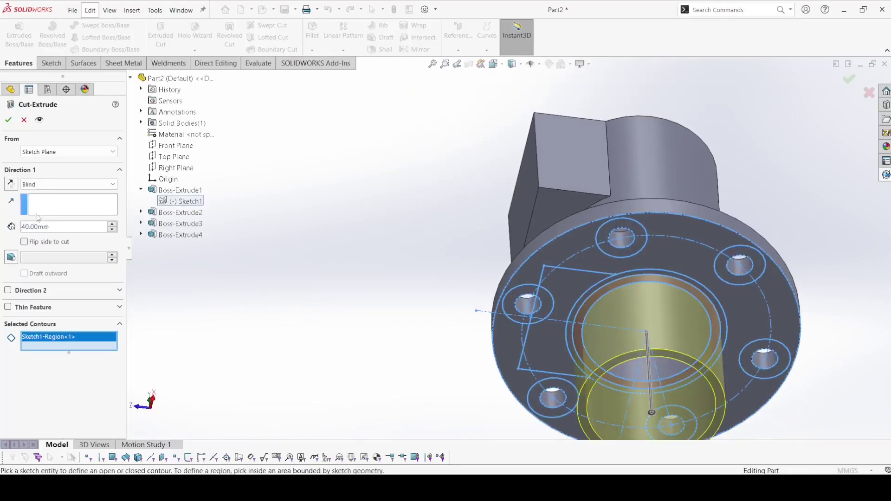
left_click(11, 183)
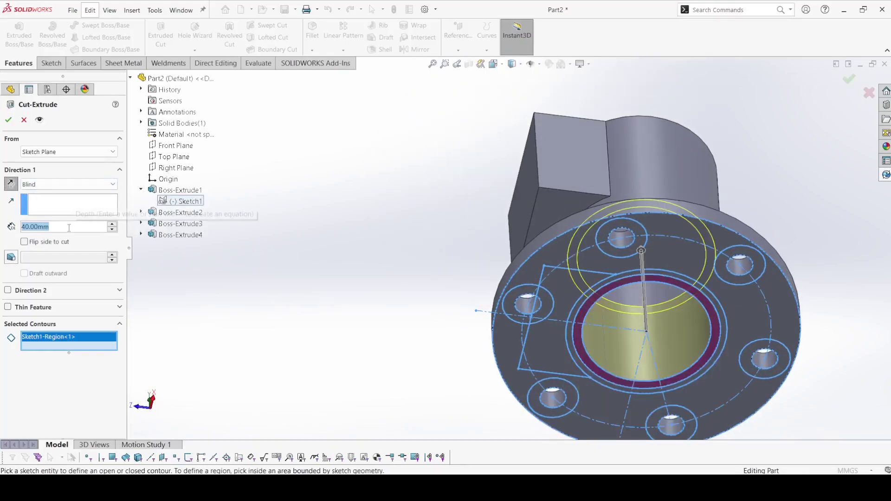
type("3")
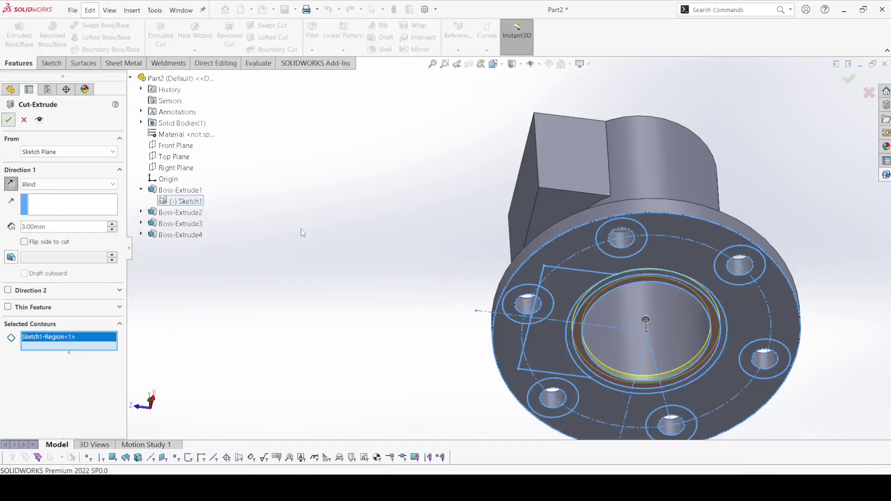
key("Return")
Fillet the upper and lower outer edges of the rectangular section with a 10 mm radius
middle_click_drag(326, 228, 346, 297)
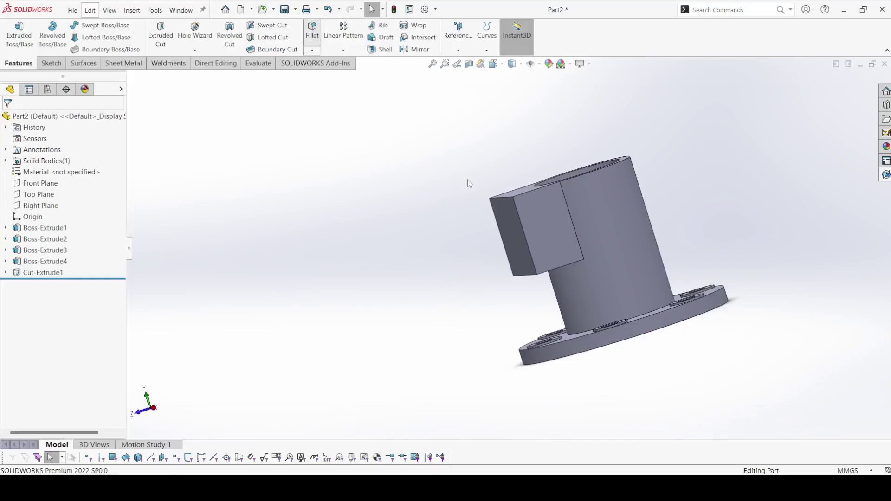
left_click(500, 196)
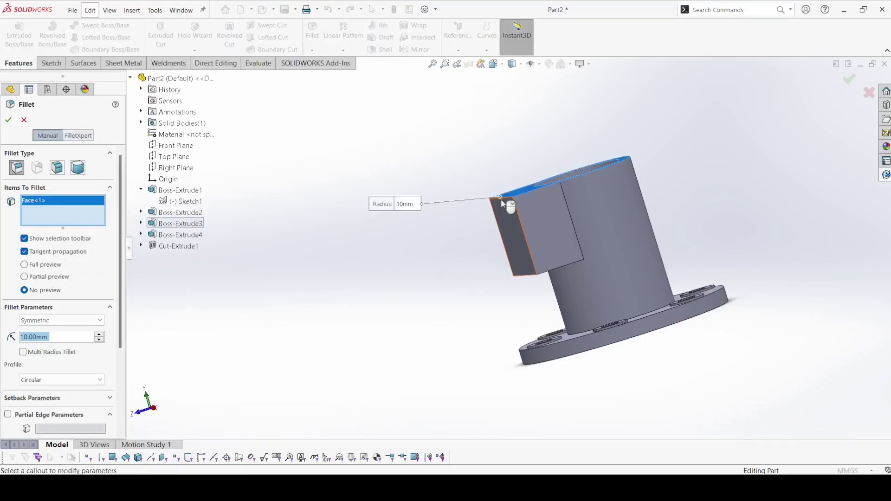
left_click(504, 198)
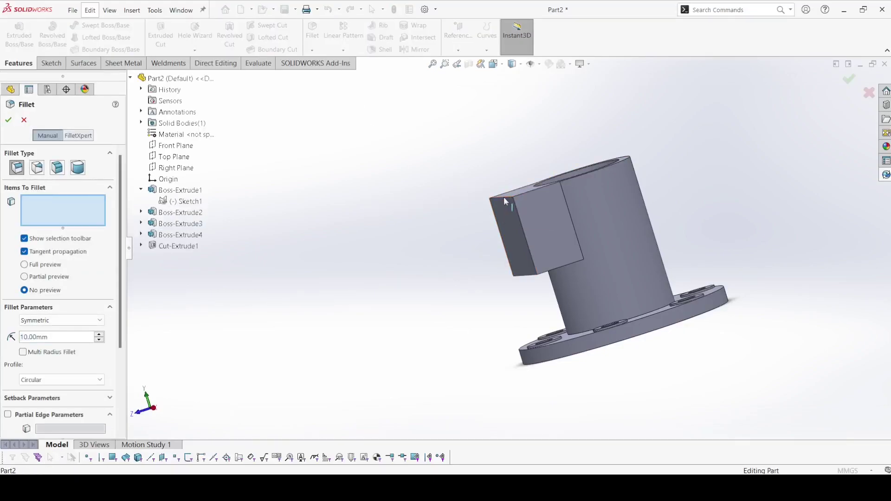
left_click(520, 267)
left_click(528, 278)
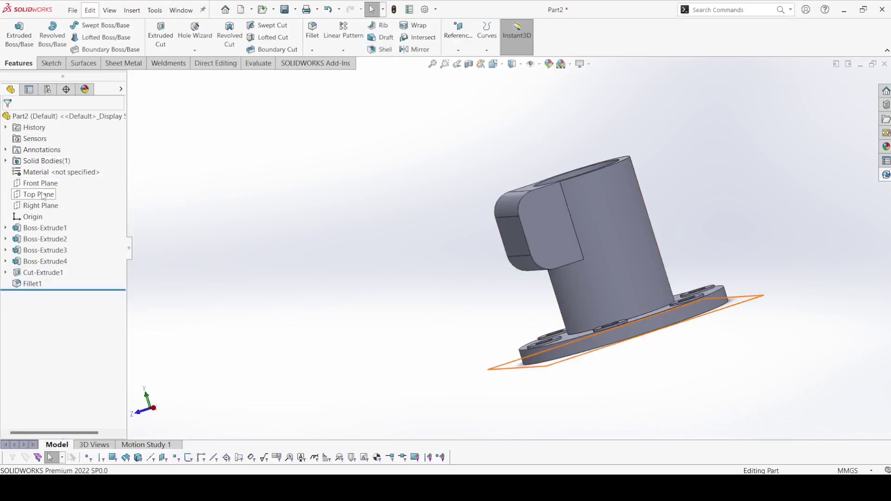
Start a sketch on the Right Plane and draw a centerpoint arc of about 44 mm radius crossing the tube below the rectangular section
left_click(41, 205)
left_click(54, 187)
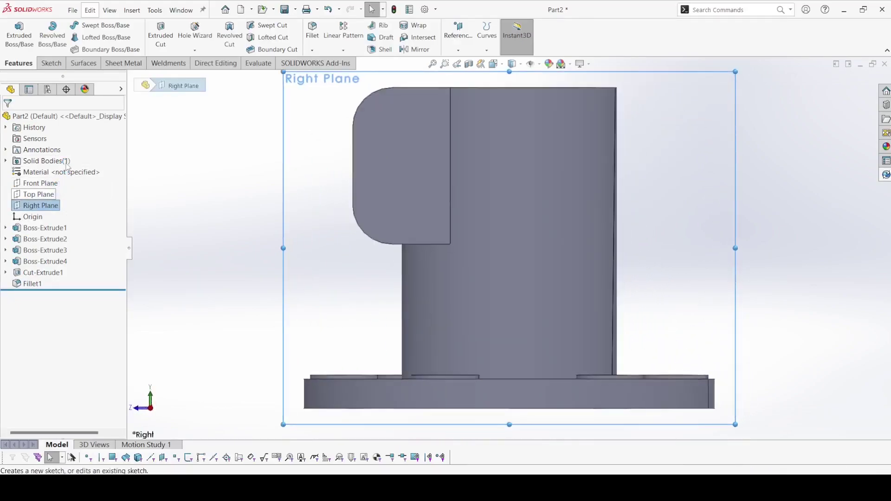
left_click(107, 37)
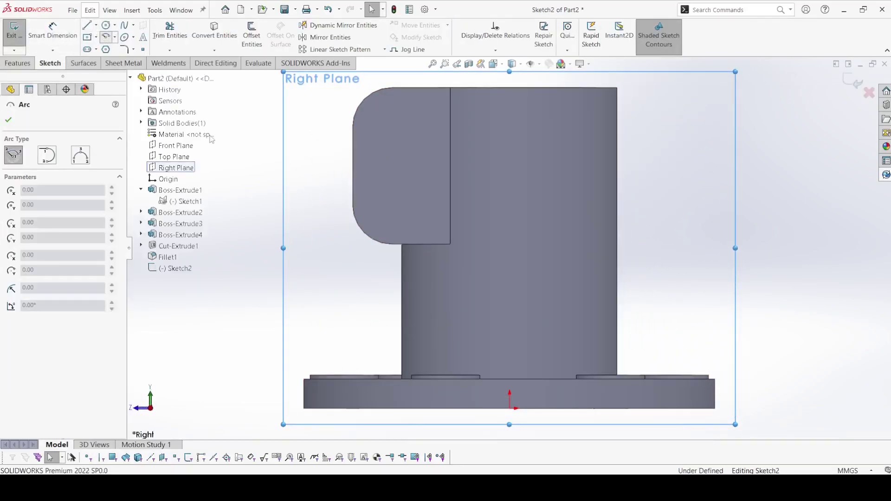
left_click(305, 168)
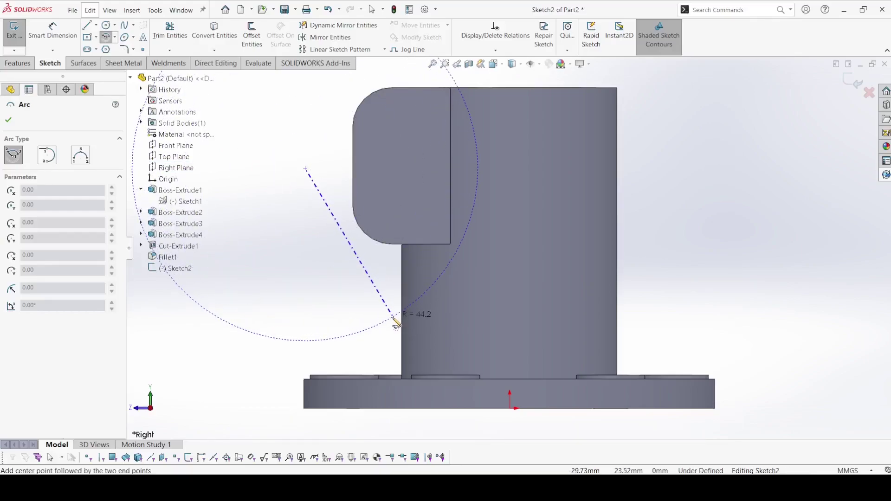
left_click(492, 230)
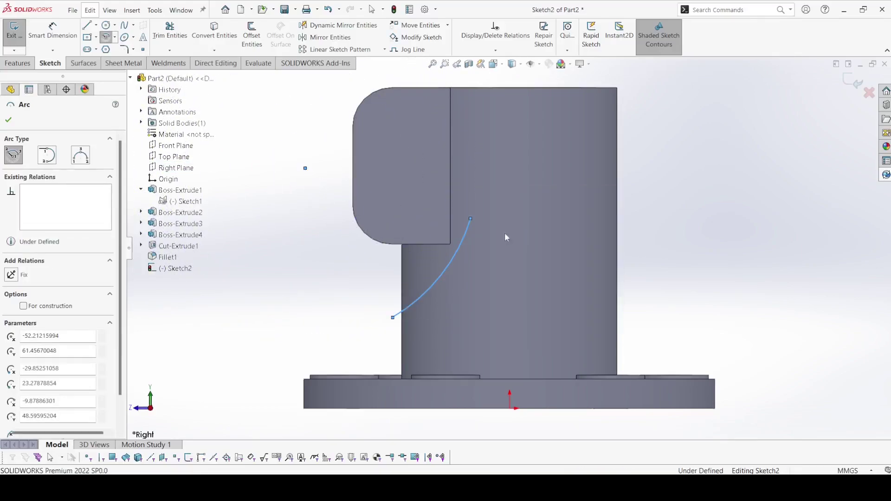
key("Escape")
Dimension the arc's radius as 50 mm
left_click(52, 31)
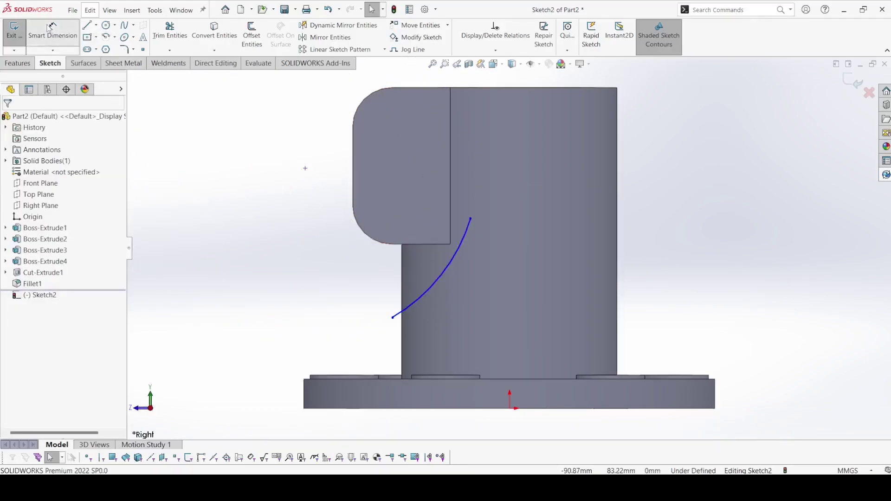
left_click(424, 293)
left_click(370, 263)
type("50")
key("Return")
left_click(8, 119)
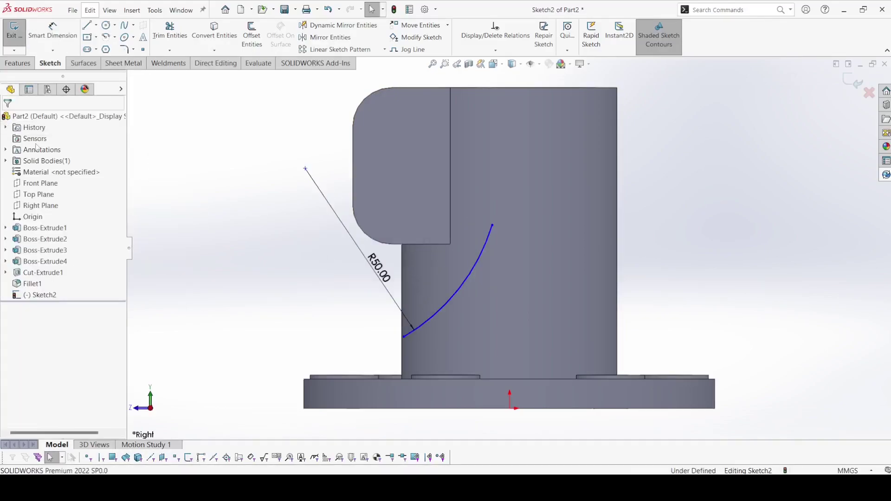
Make the arc's lower endpoint coincident with the tube's outer silhouette edge
left_click(404, 337)
scroll(379, 372, "up", 4)
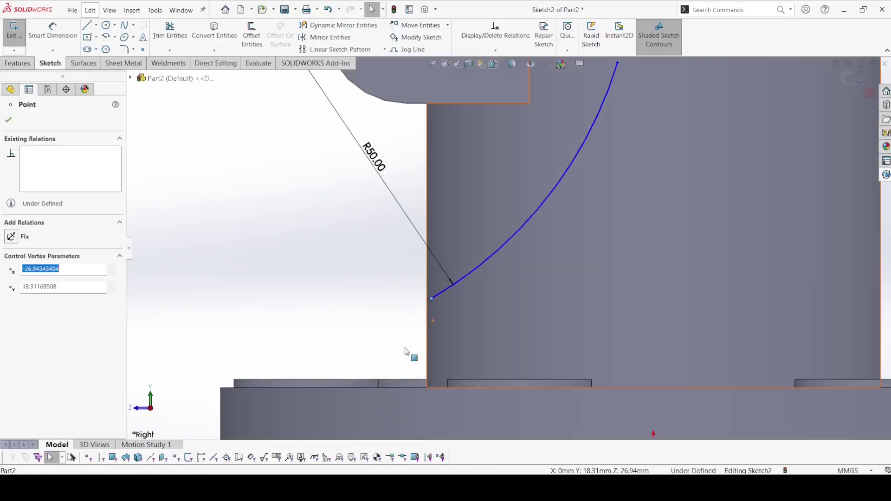
left_click(427, 322, "ctrl")
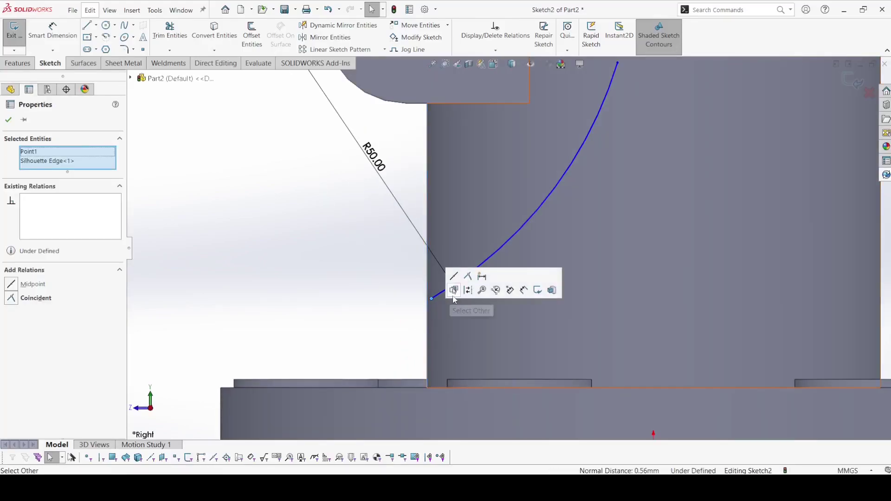
left_click(461, 290)
left_click(353, 299)
scroll(322, 275, "down", 4)
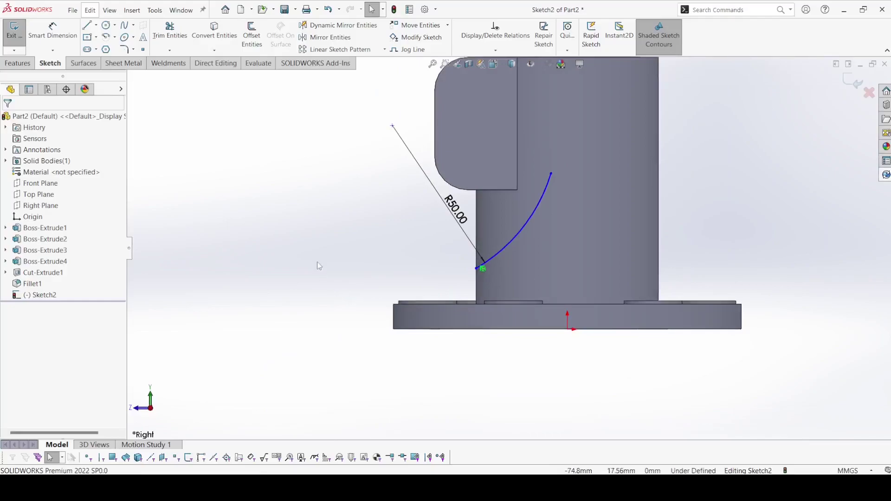
Dimension the horizontal distance from the arc's center to the origin as 56 mm
left_click(54, 33)
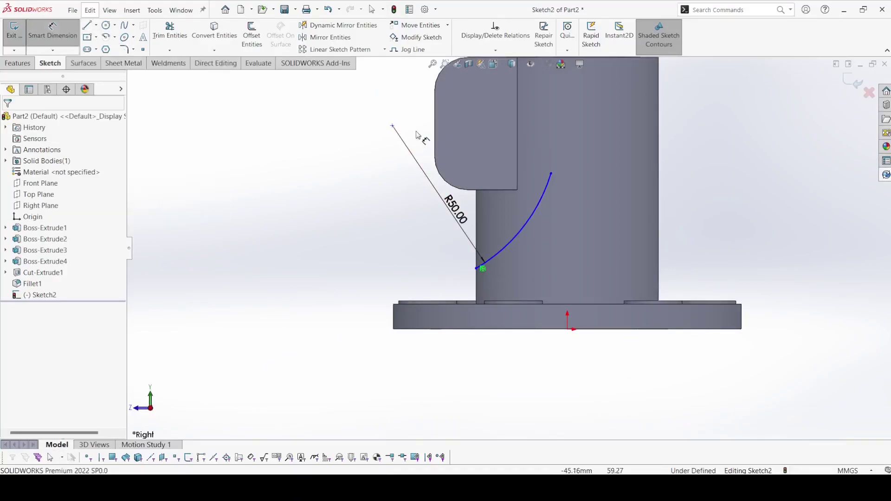
left_click(392, 126)
left_click(567, 330)
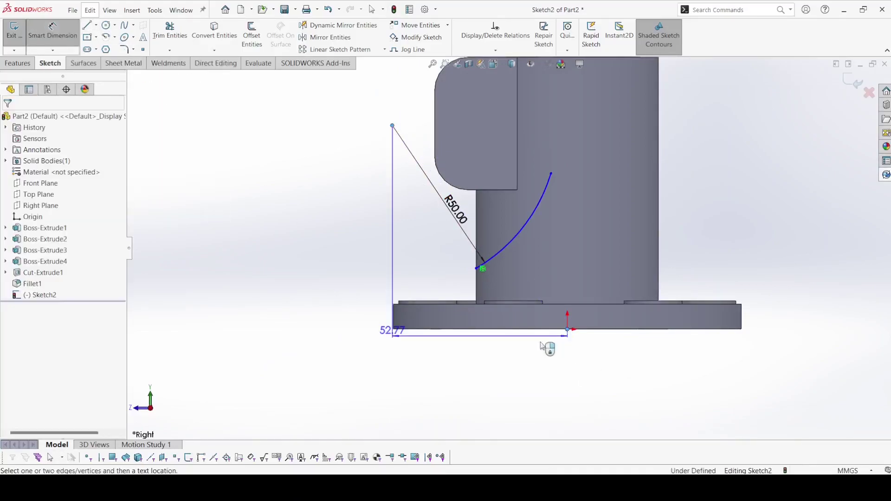
left_click(483, 369)
type("56")
key("Return")
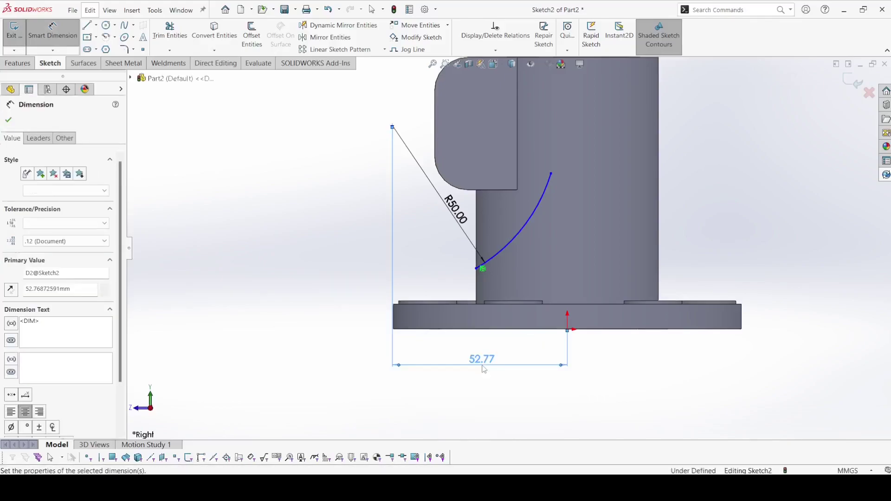
Dimension the vertical distance from the arc's lower endpoint to the origin as 17.5 mm
left_click(476, 262)
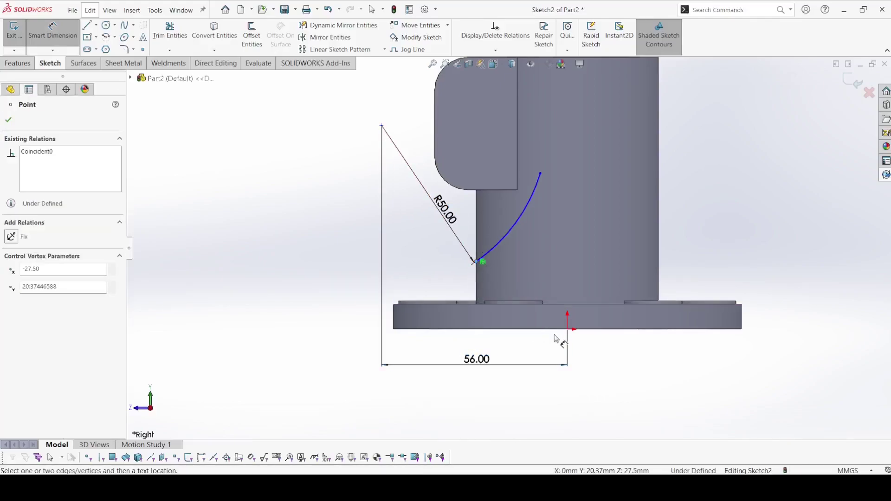
left_click(567, 329)
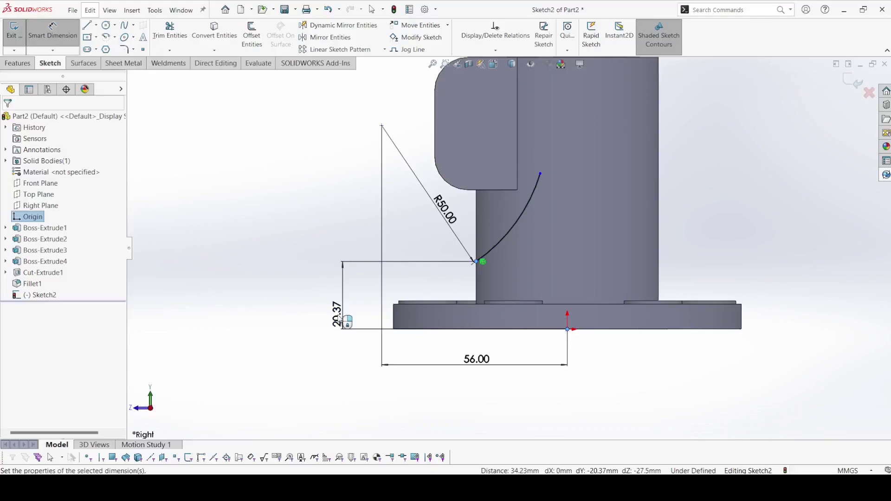
left_click(339, 318)
type("17.5")
key("Return")
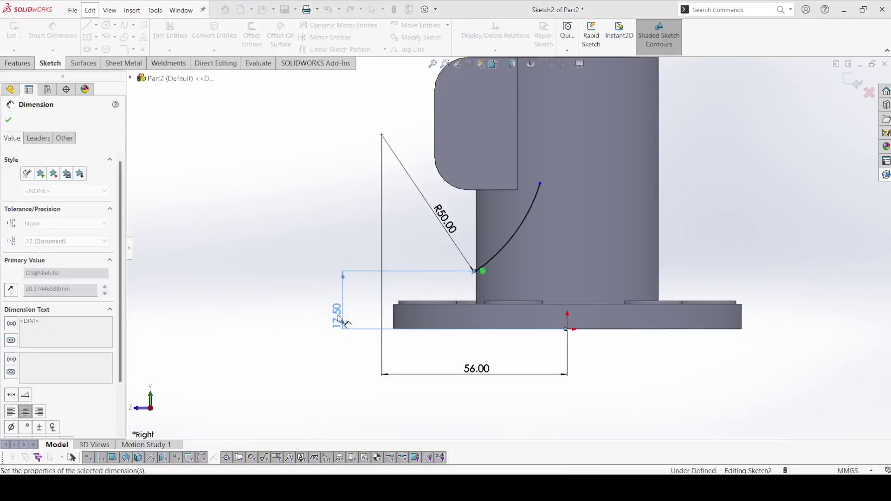
left_click(8, 120)
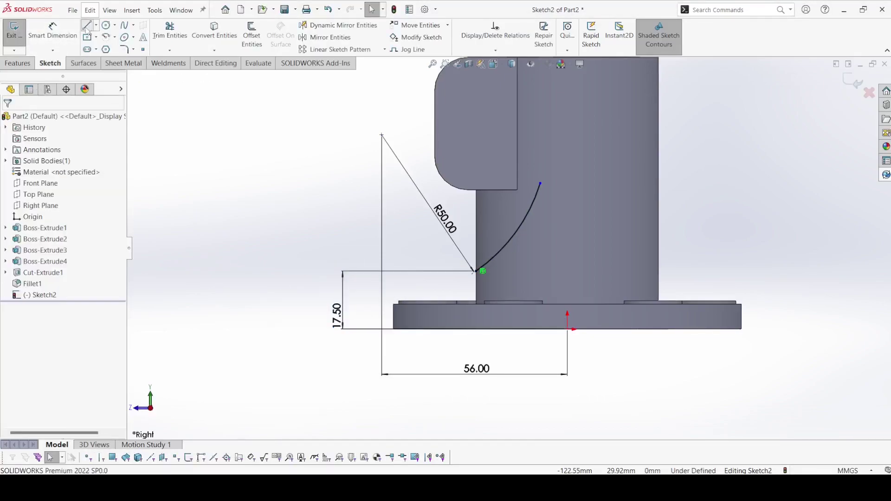
Close the arc profile with a vertical line up, a horizontal line across, a vertical line down through the arc's center and a horizontal line to its lower endpoint
left_click(87, 26)
left_click(540, 184)
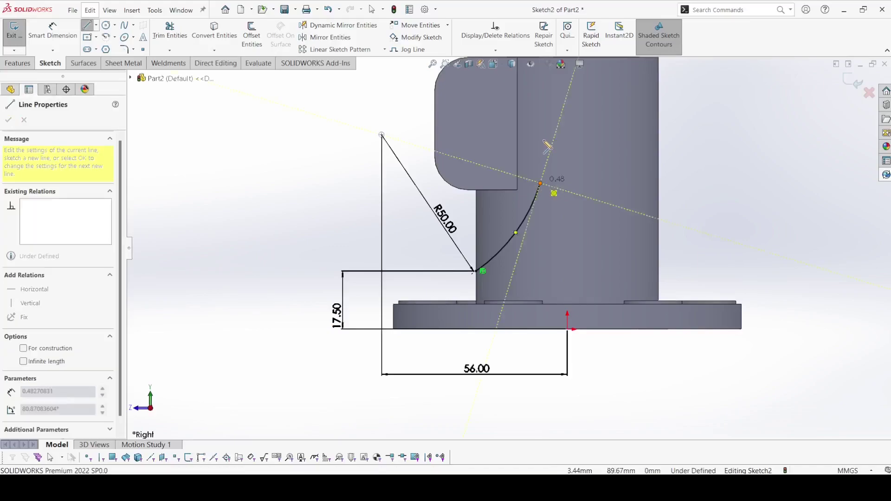
scroll(510, 248, "up", 3)
left_click(523, 116)
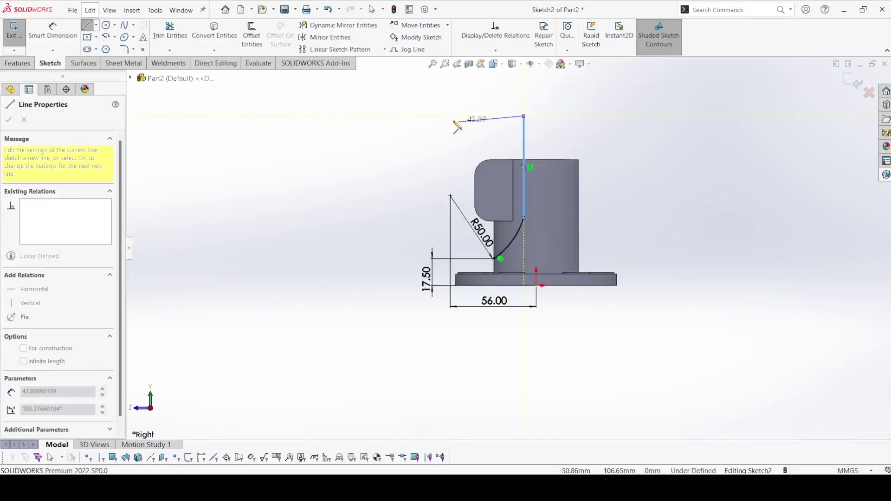
left_click(451, 116)
left_click(451, 259)
left_click(495, 259)
right_click(494, 260)
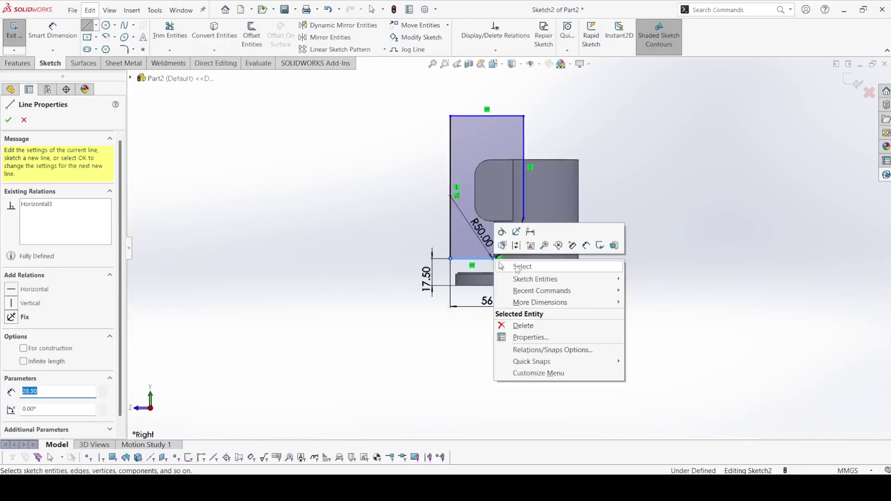
left_click(521, 265)
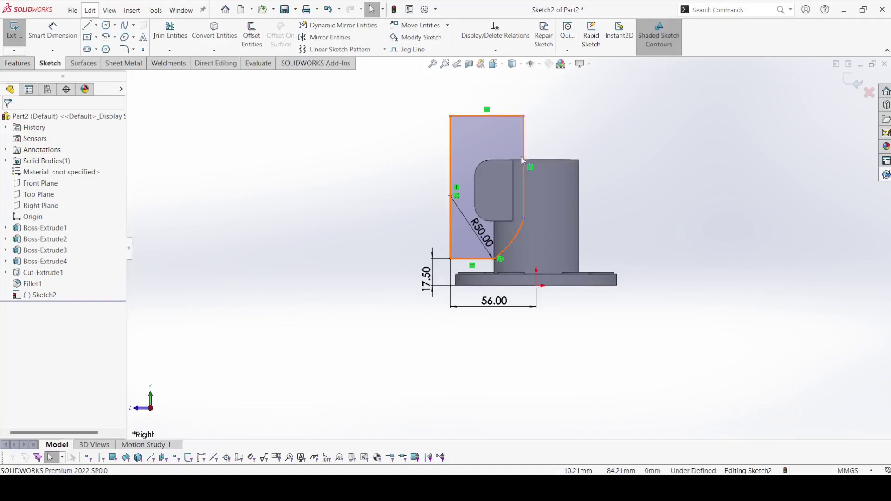
Cut-extrude the closed profile 1.5 mm with a Mid Plane end condition to slit the filleted section
left_click(18, 63)
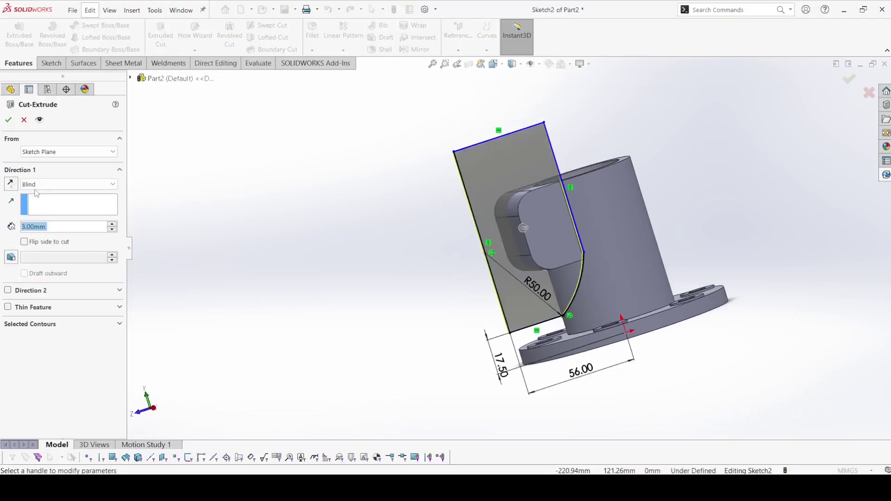
left_click(36, 184)
left_click(45, 256)
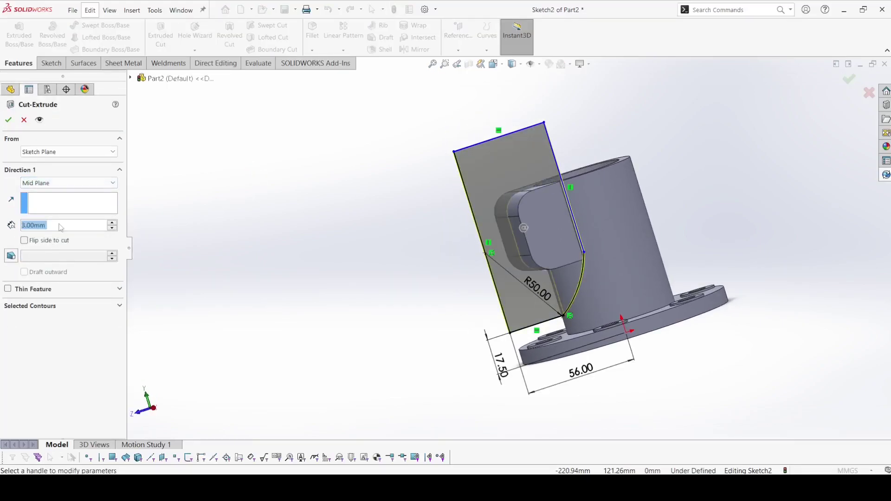
type("1.5")
key("Return")
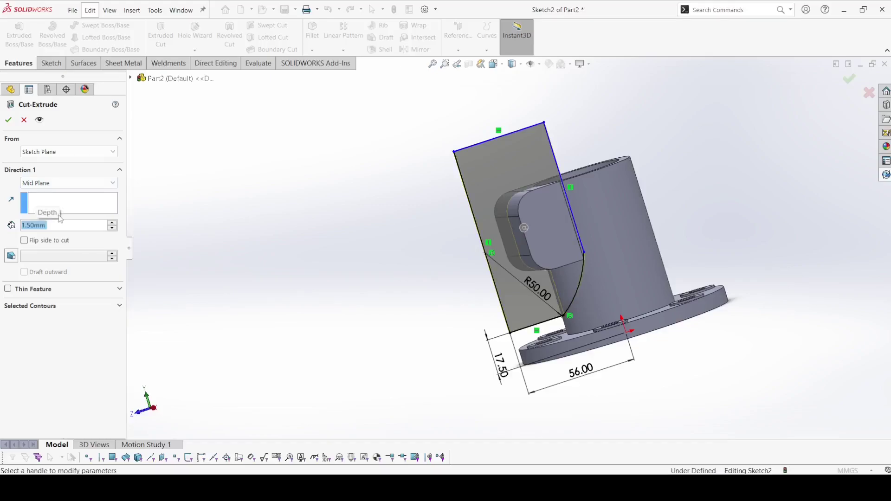
left_click(9, 121)
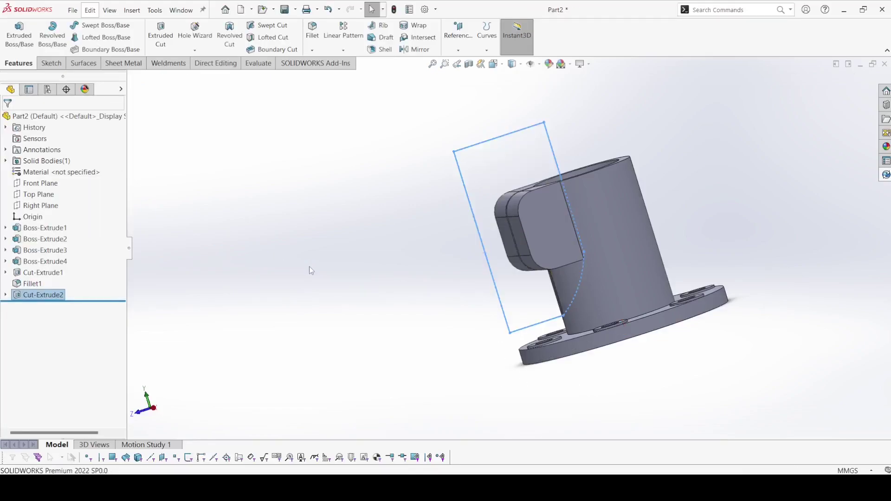
middle_click_drag(329, 284, 361, 327)
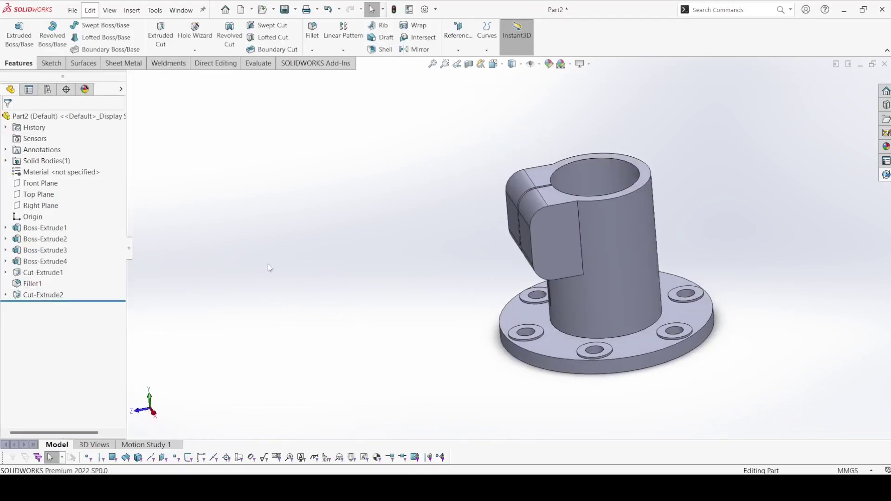
Sketch on the flange's upper face a horizontal centerline from the rim to the origin and a slanted one from the origin to the rim
left_click(566, 348)
left_click(603, 302)
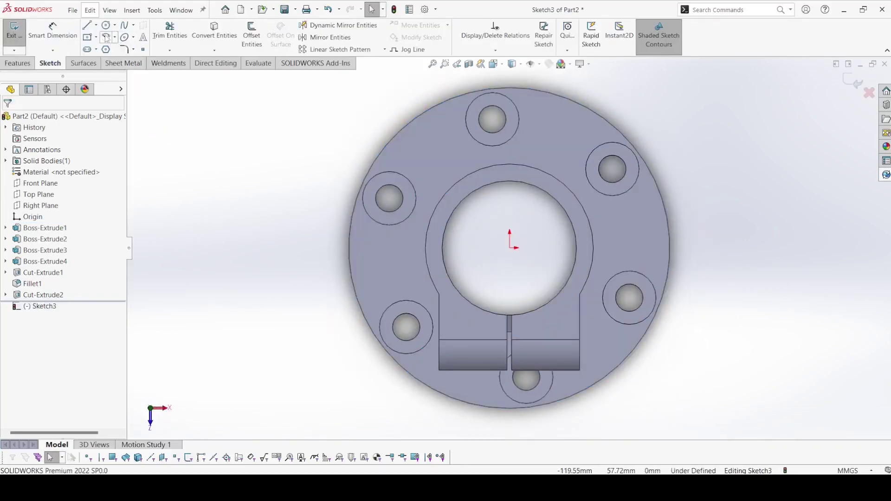
left_click(96, 25)
left_click(111, 50)
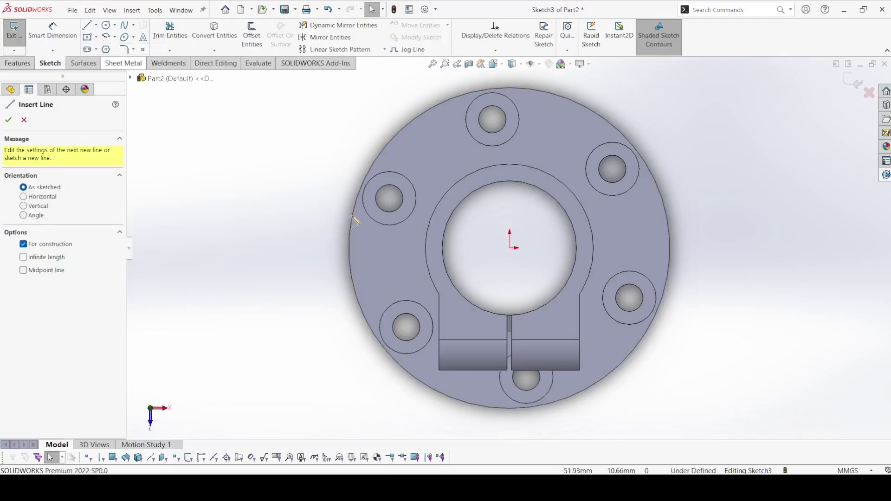
left_click(349, 248)
left_click(509, 249)
left_click(357, 299)
right_click(357, 298)
left_click(385, 303)
Dimension the angle between the two centerlines as 7.5 degrees and exit the sketch
key("d")
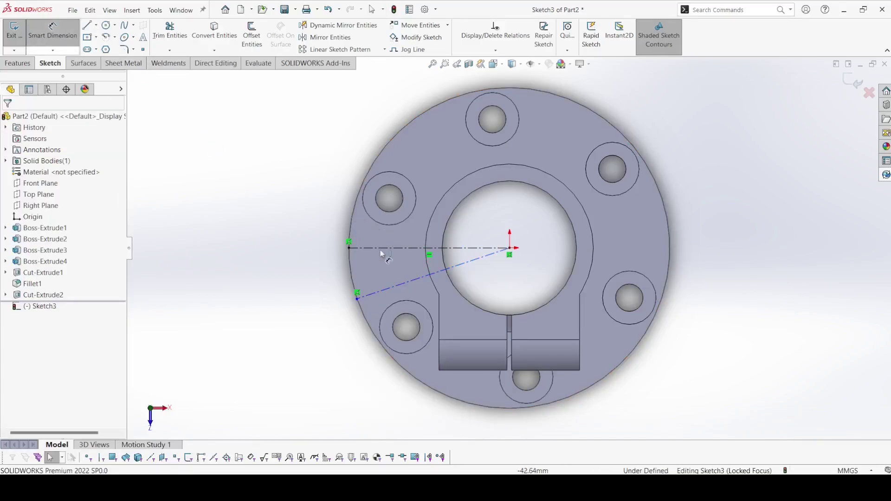
left_click(384, 249)
left_click(396, 286)
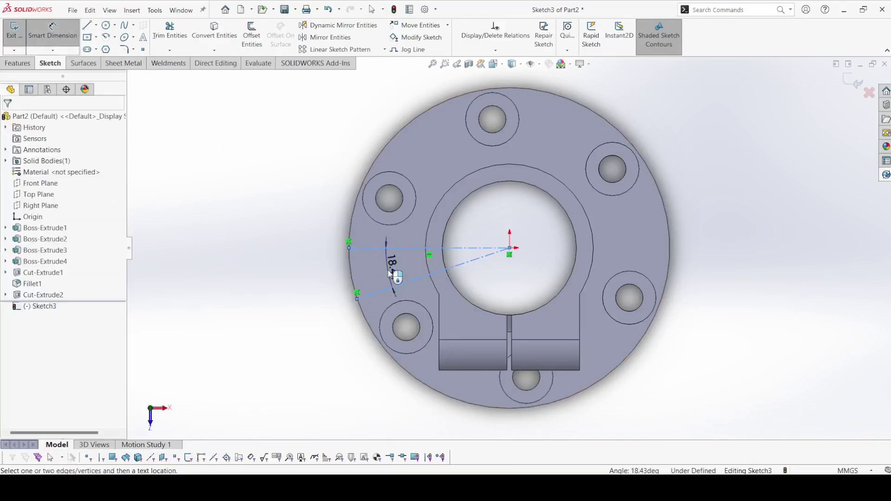
left_click(390, 273)
type("7.5")
key("Return")
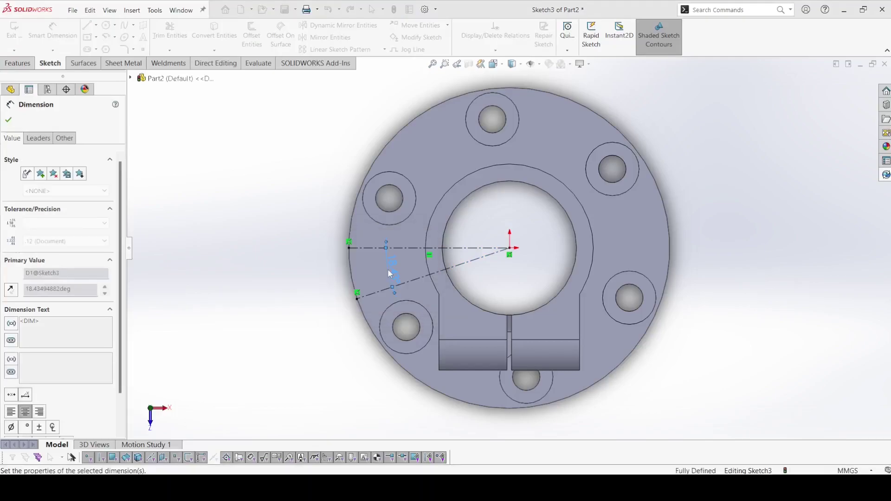
key("Escape")
left_click(14, 46)
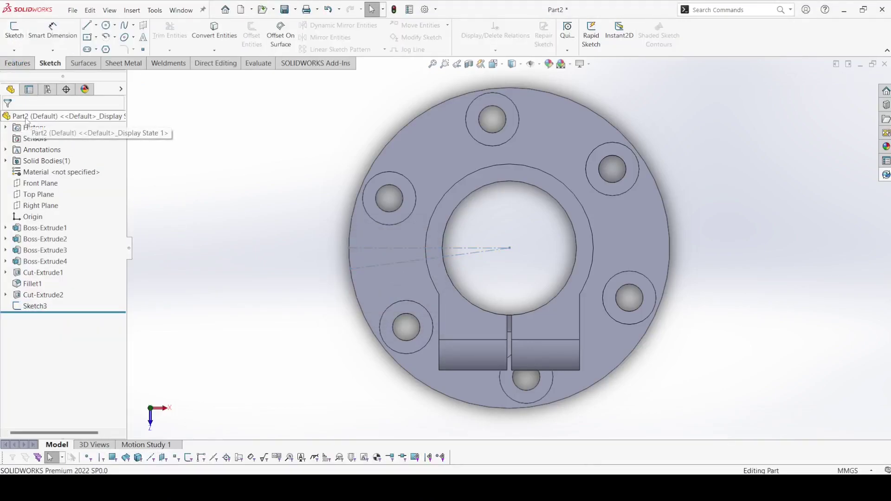
Create a reference plane perpendicular to the Top Plane and passing through the slanted centerline
left_click(18, 63)
left_click(459, 49)
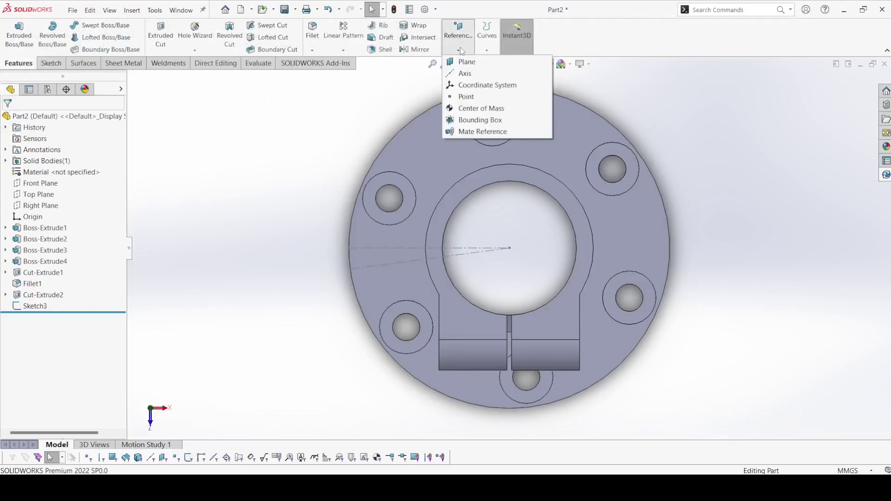
left_click(464, 62)
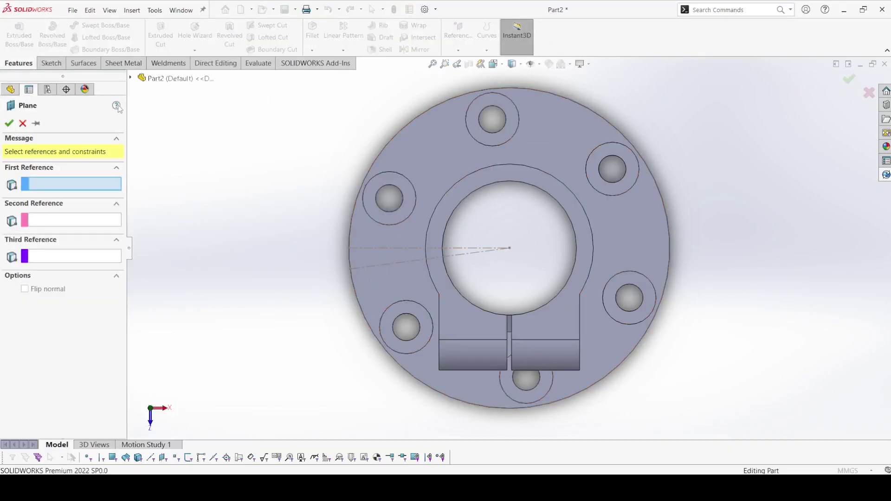
left_click(130, 79)
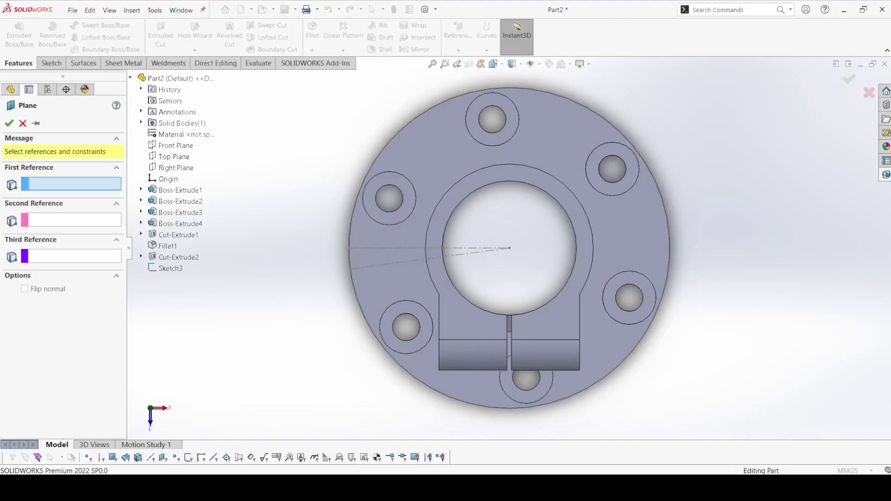
left_click(174, 156)
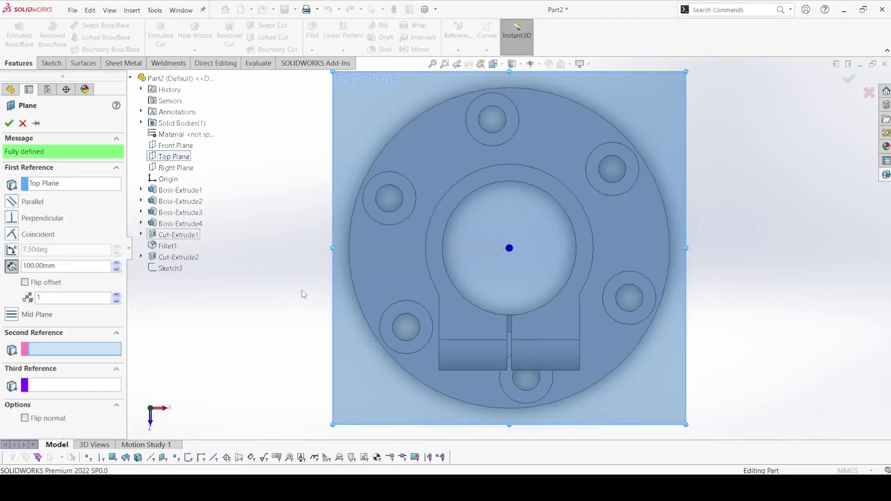
middle_click_drag(299, 289, 376, 291)
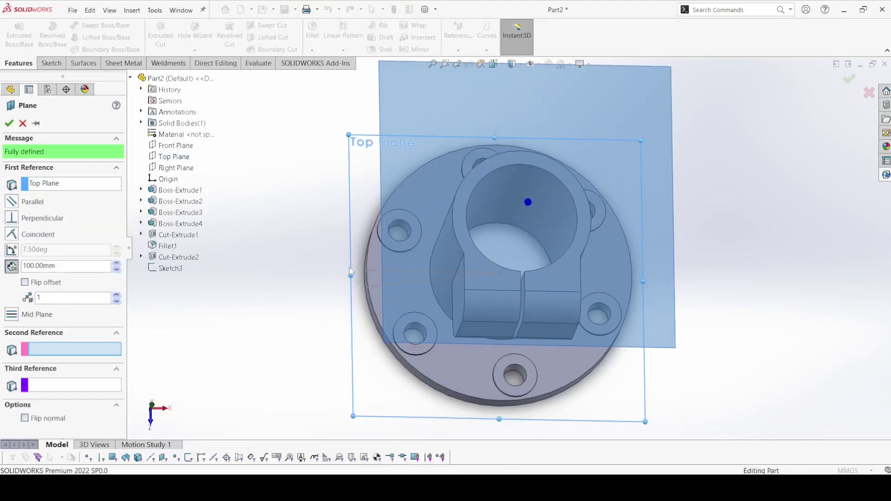
left_click(376, 290)
left_click(8, 123)
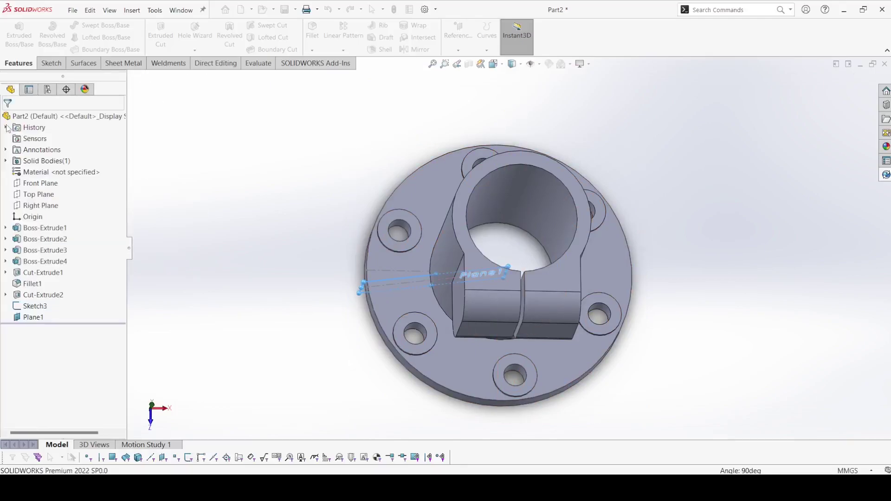
Sketch on the new plane a slanted line from the tube's outer edge down to the flange's upper face
left_click(50, 64)
left_click(14, 29)
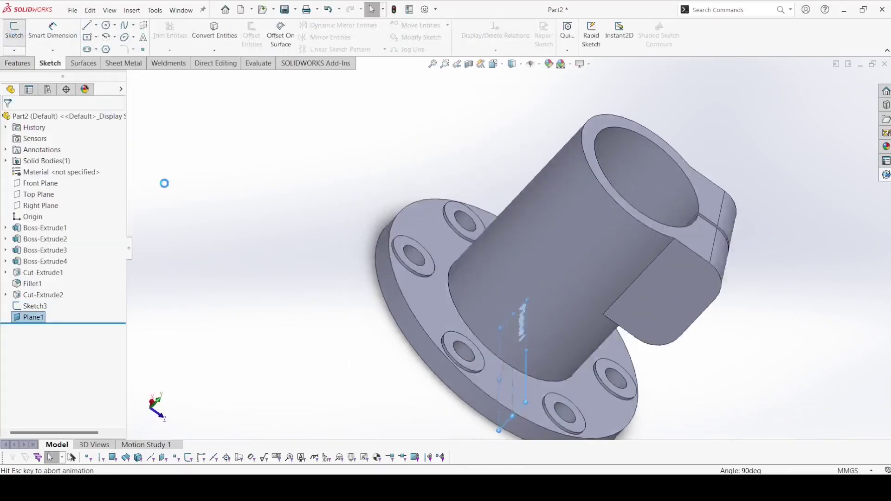
left_click(88, 26)
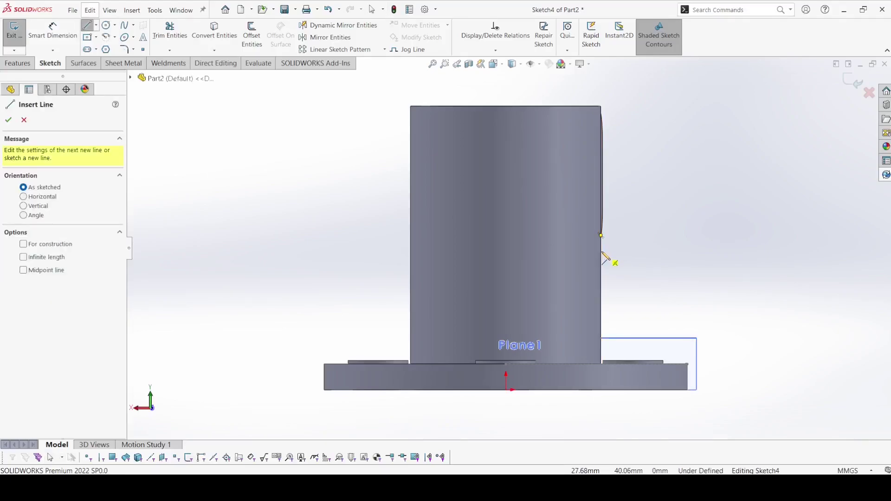
left_click(601, 251)
left_click(672, 364)
right_click(673, 363)
left_click(694, 370)
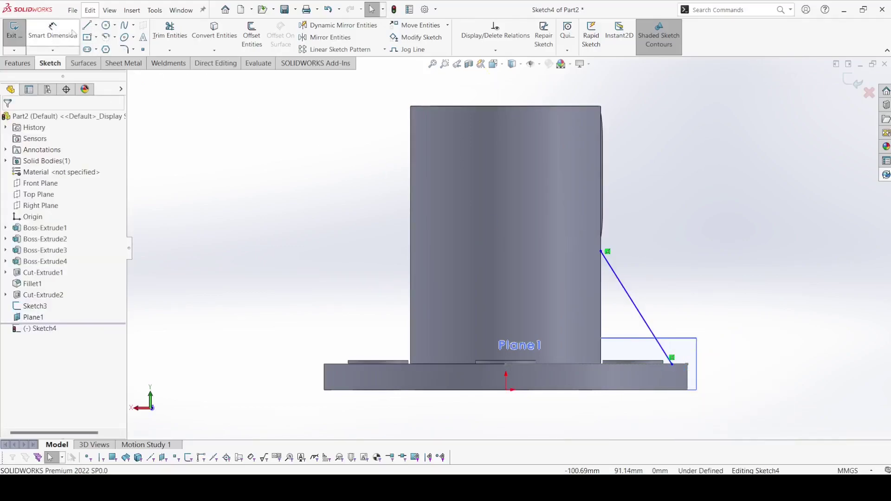
Add a horizontal line about 2.3 mm long from the slanted line's upper endpoint into the tube wall
left_click(87, 26)
scroll(526, 288, "down", 5)
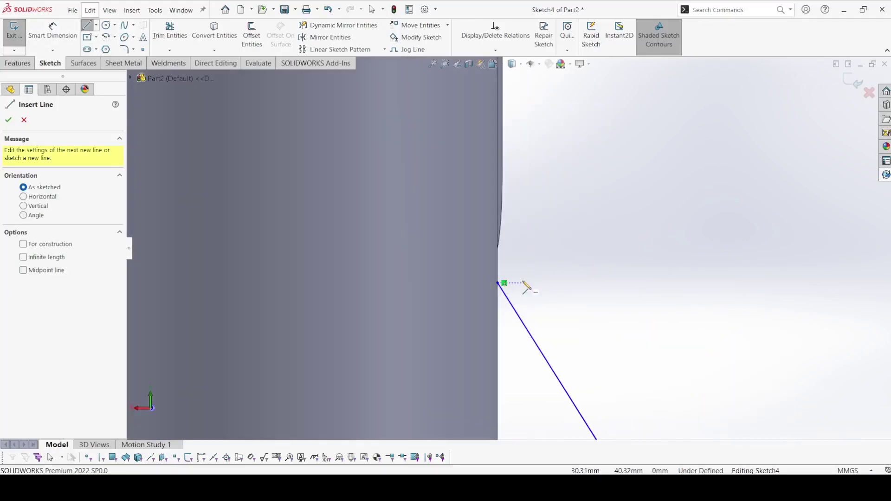
left_click(498, 283)
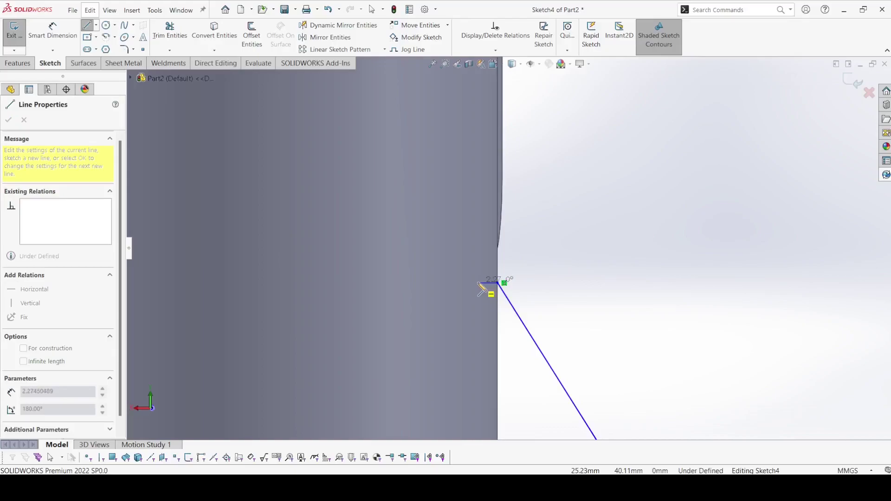
right_click(484, 285)
left_click(485, 290)
scroll(506, 244, "up", 5)
Dimension the horizontal distance from the slanted line's lower endpoint to the origin as 49 mm
left_click(52, 30)
scroll(525, 347, "down", 3)
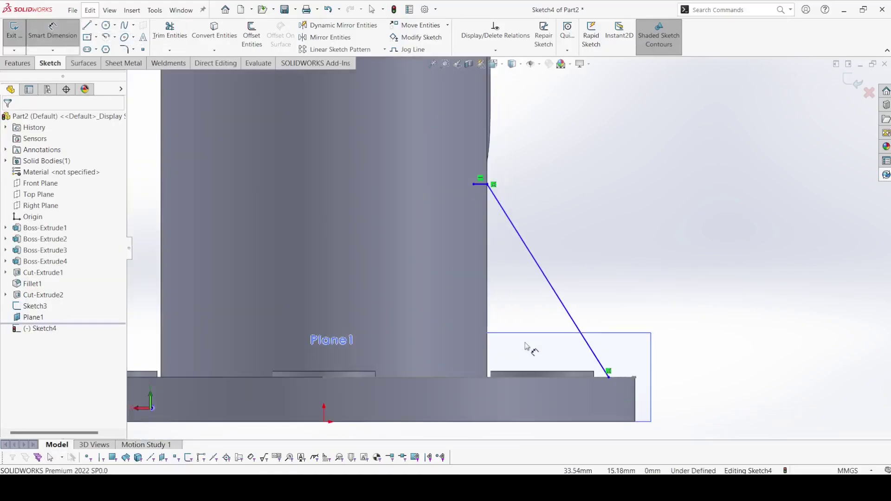
left_click(609, 378)
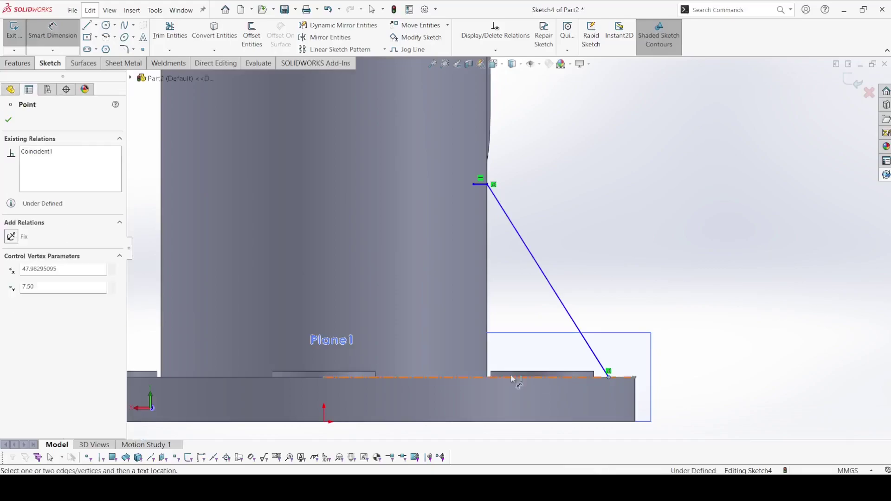
left_click(324, 422)
left_click(400, 329)
type("49")
key("Return")
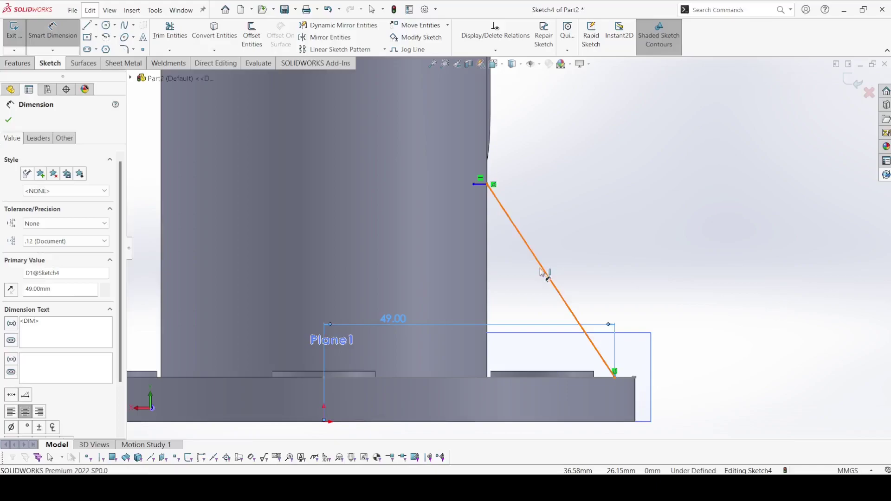
Dimension the angle between the slanted line and the centerline on the flange's upper face as 60 degrees
left_click(543, 272)
scroll(543, 272, "up", 2)
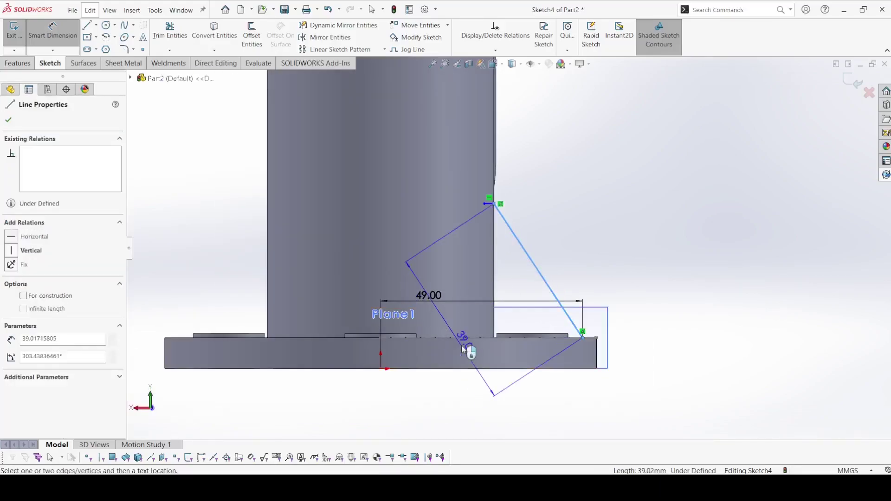
left_click(469, 338)
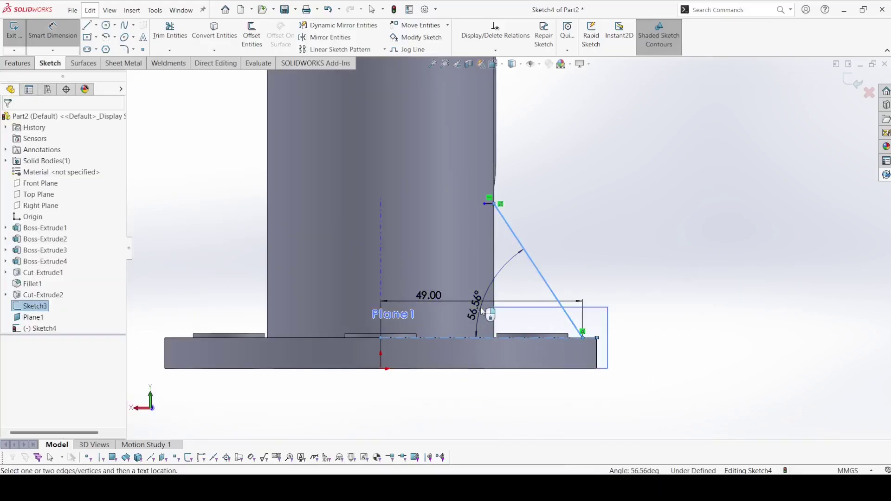
left_click(483, 312)
type("60")
key("Return")
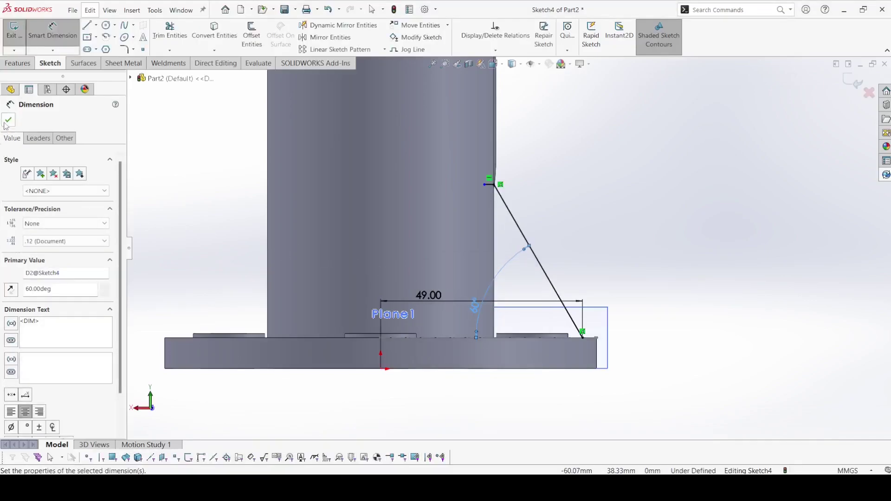
left_click(9, 120)
Dimension the short horizontal line's length as 2.5 mm
scroll(496, 180, "down", 4)
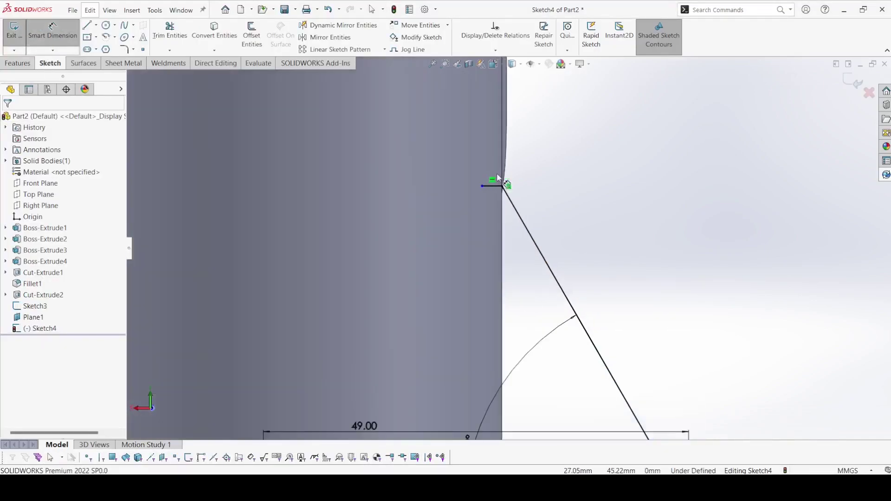
left_click(494, 186)
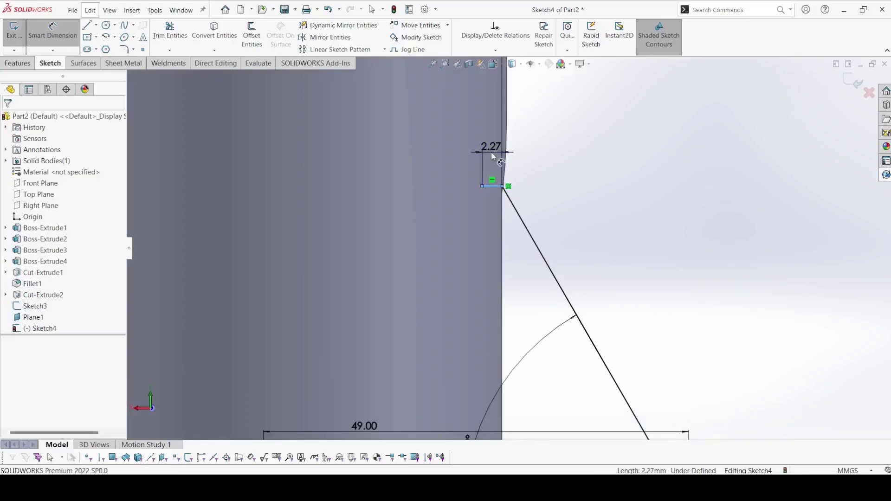
left_click(491, 152)
type("2.5")
key("Escape")
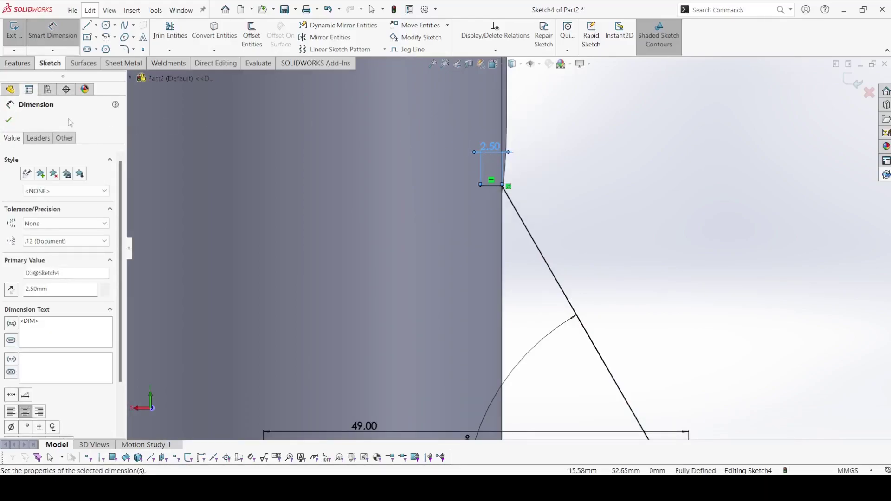
Create a 4 mm thick rib from the slanted profile sketch, with its material side flipped toward the tube
left_click(9, 121)
left_click(17, 64)
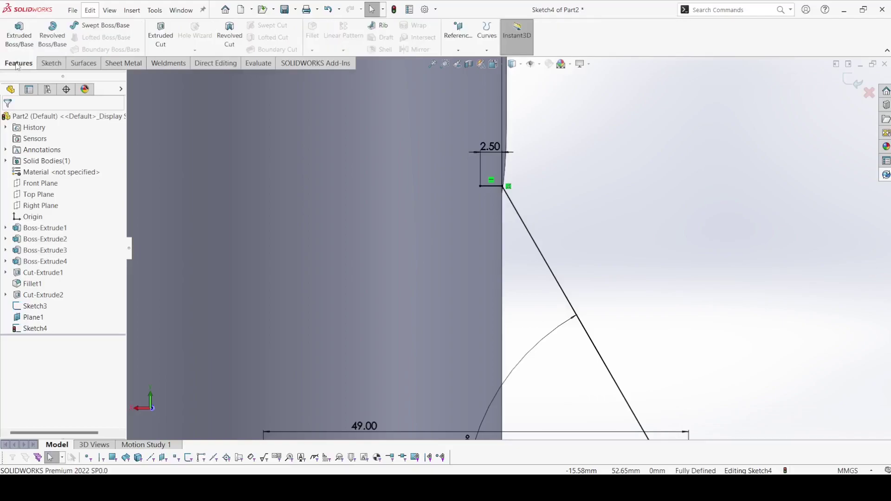
left_click(378, 26)
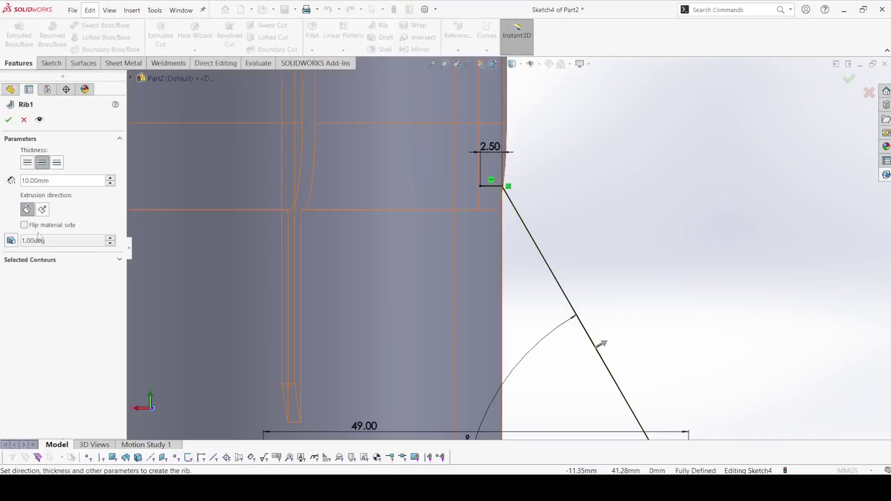
left_click(42, 228)
type("4")
key("Return")
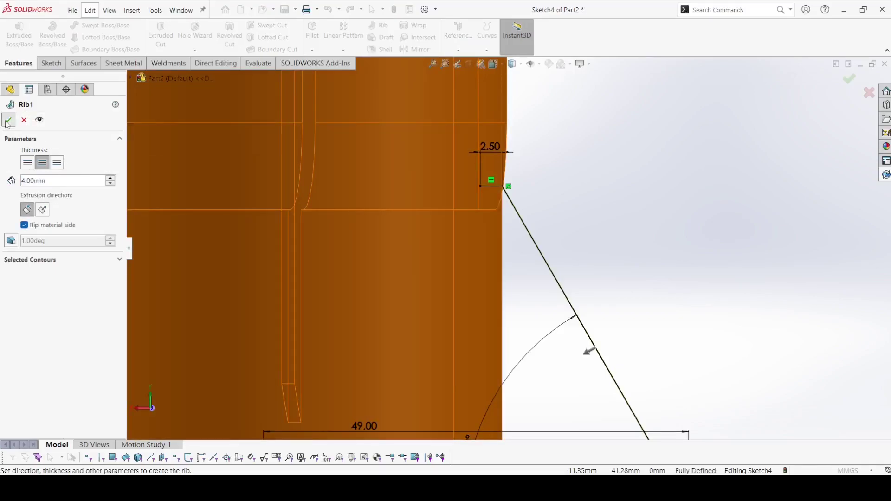
left_click(8, 121)
Circular-pattern the rib around the flange's circular edge with 6 equally spaced instances over 360 degrees
middle_click_drag(671, 235, 534, 174)
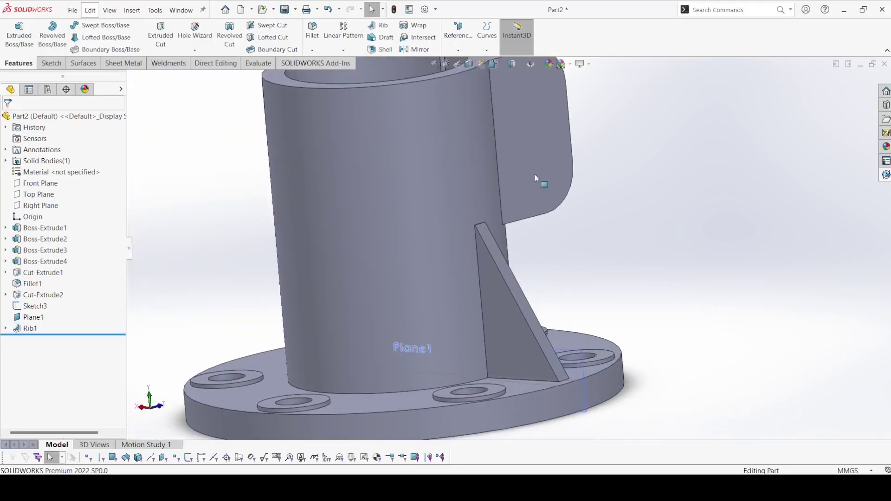
left_click(342, 50)
left_click(362, 72)
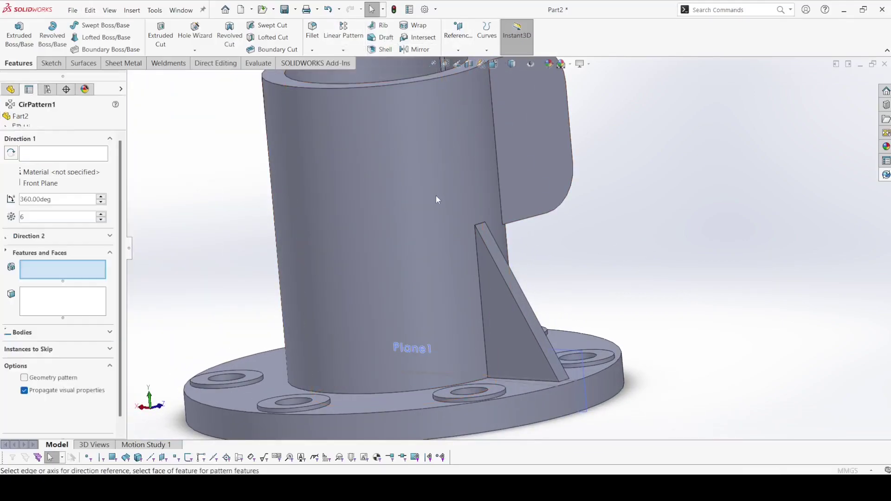
left_click(130, 78)
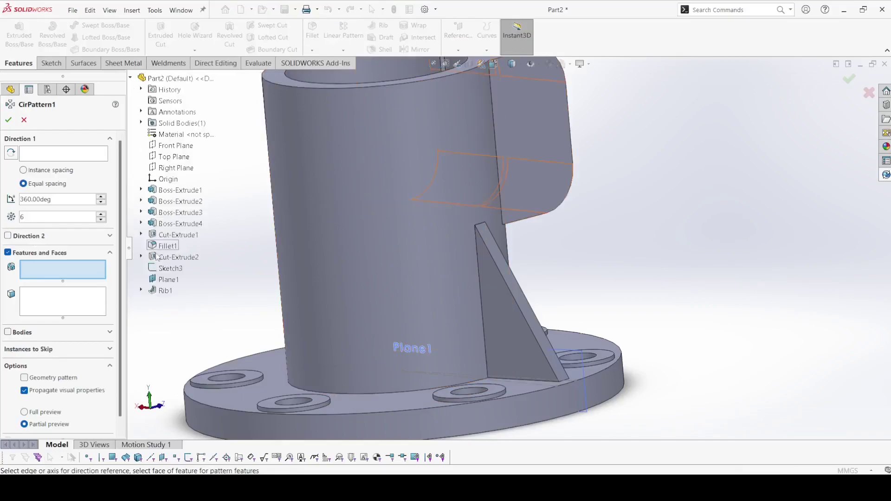
left_click(163, 291)
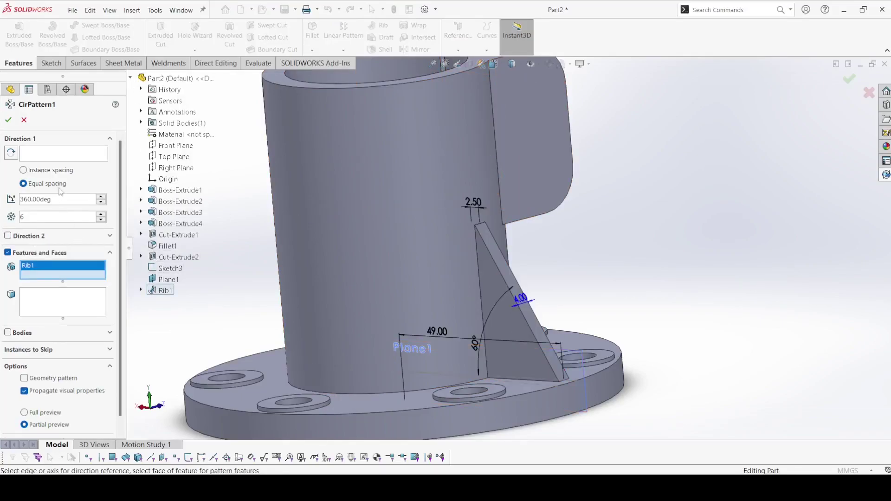
left_click(63, 154)
left_click(330, 415)
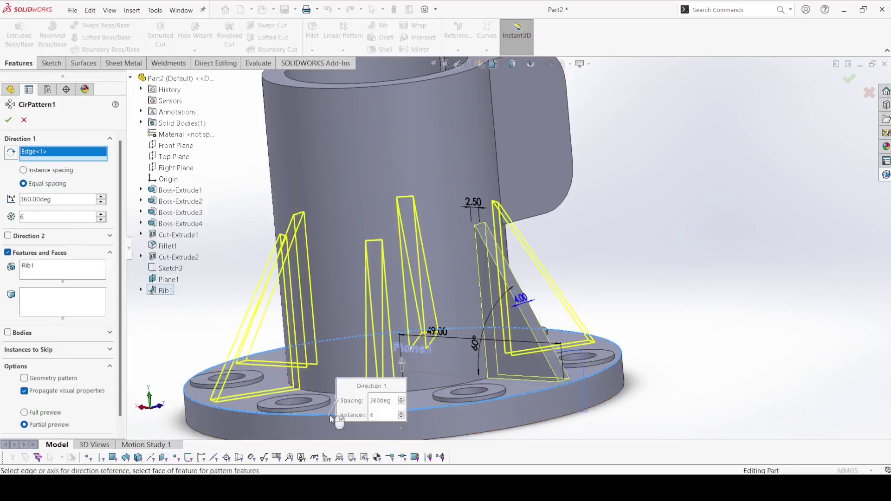
left_click(8, 120)
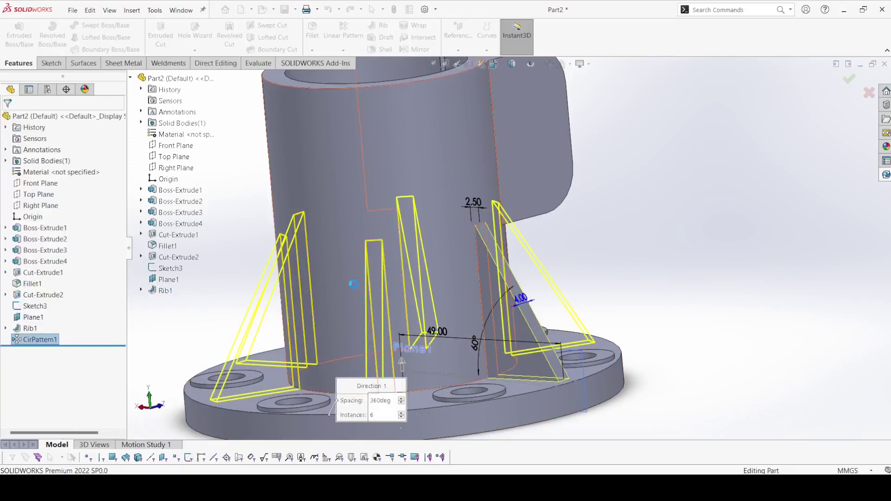
Hide Plane1 and Sketch3
scroll(355, 285, "up", 3)
mouse_move(354, 285)
middle_mouse_down()
mouse_move(362, 377)
mouse_move(392, 406)
mouse_move(350, 274)
middle_mouse_up()
left_click(32, 317)
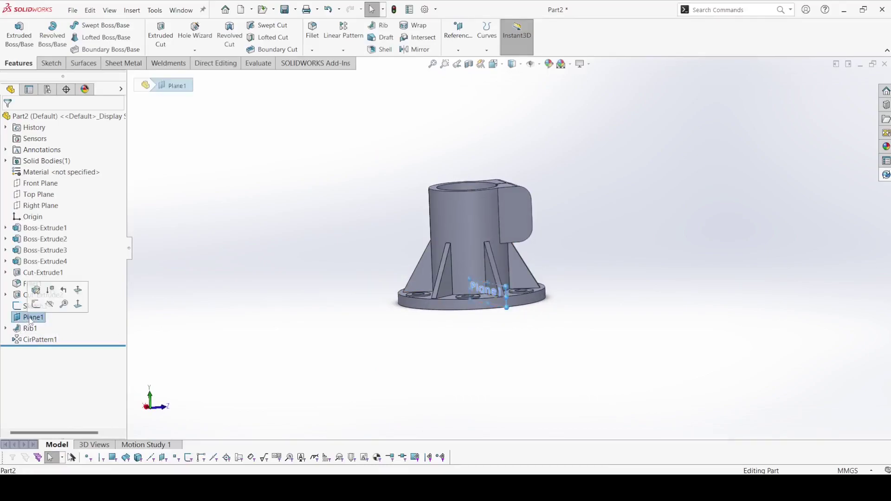
left_click(39, 312)
left_click(32, 308)
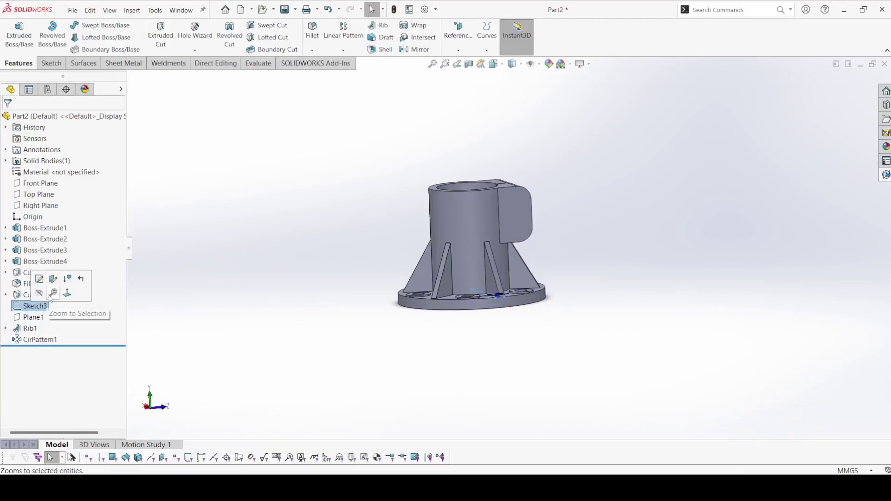
left_click(37, 296)
Chamfer the two circular edges of the bore recess on the flange's underside by 0.5 mm at 45 degrees
middle_click_drag(284, 314, 286, 206)
left_click(316, 49)
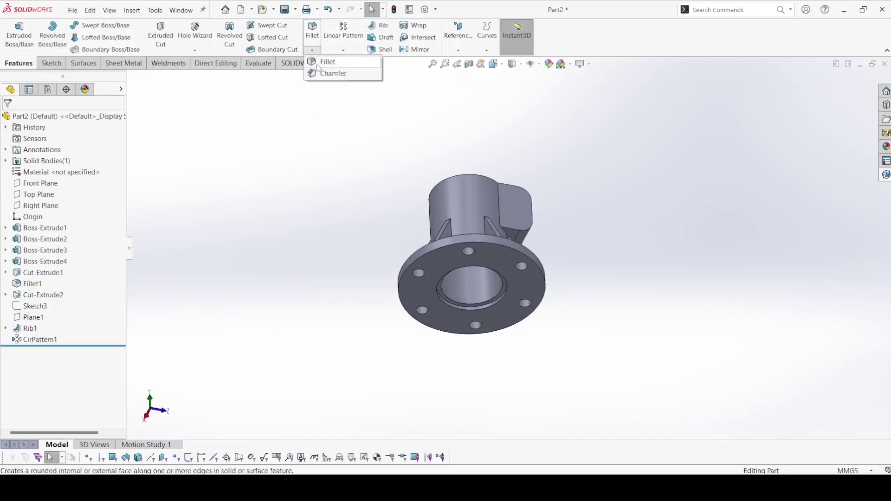
scroll(448, 293, "down", 3)
left_click(454, 286)
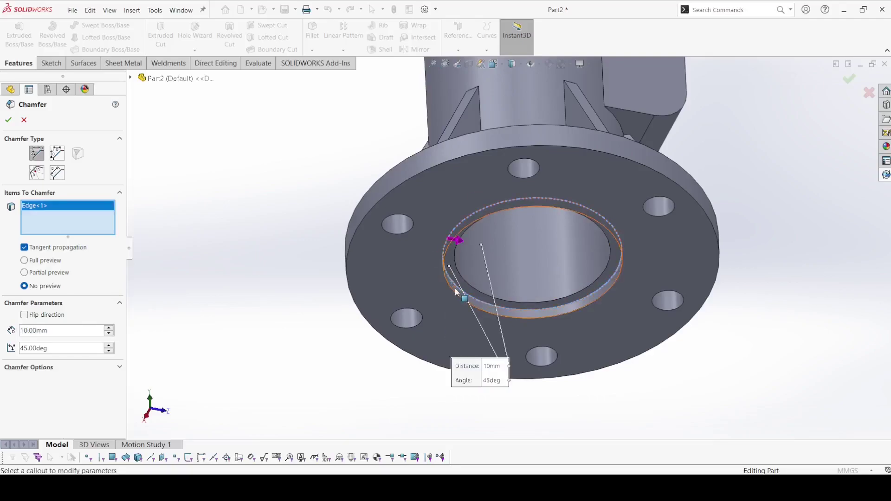
left_click(456, 298)
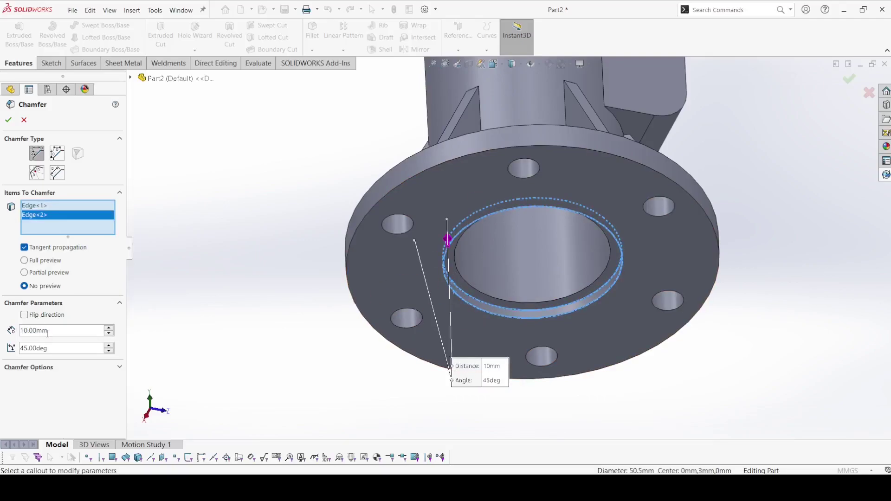
type("0.5")
key("Return")
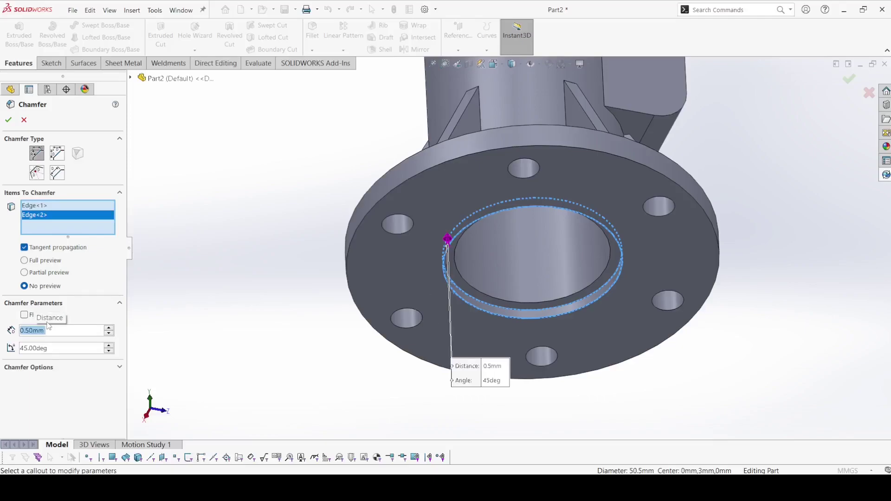
left_click(34, 266)
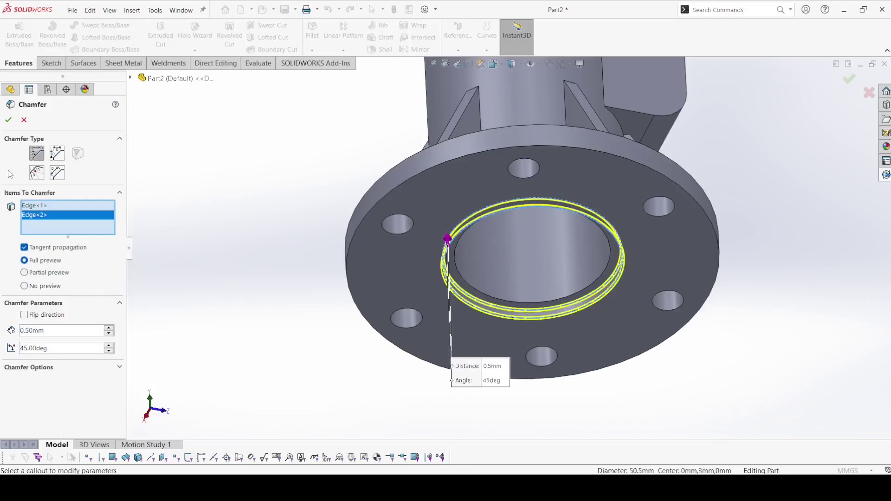
left_click(8, 120)
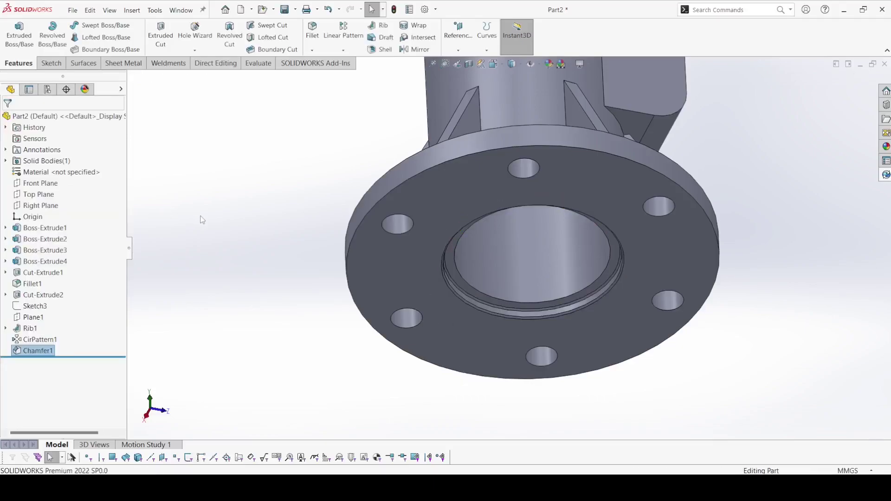
Start a counterbore hole with the Hole Wizard using the ANSI Metric standard
key("f")
left_click(195, 50)
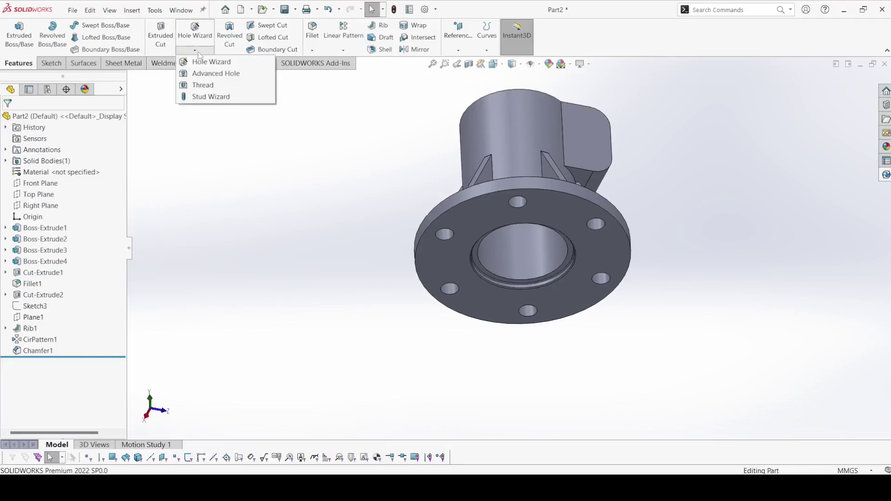
left_click(203, 63)
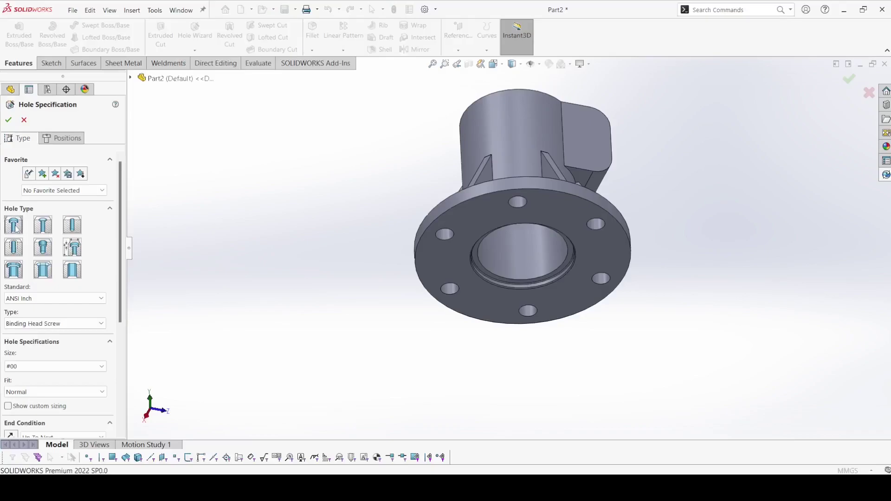
left_click(55, 299)
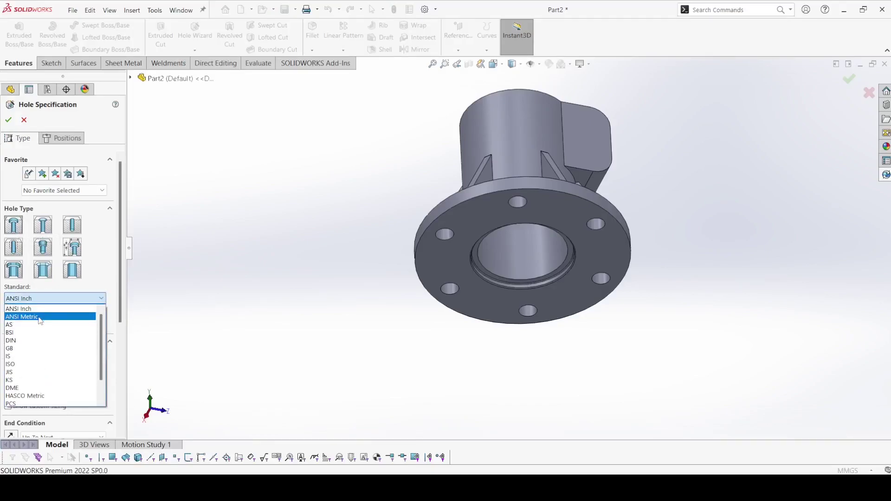
left_click(40, 314)
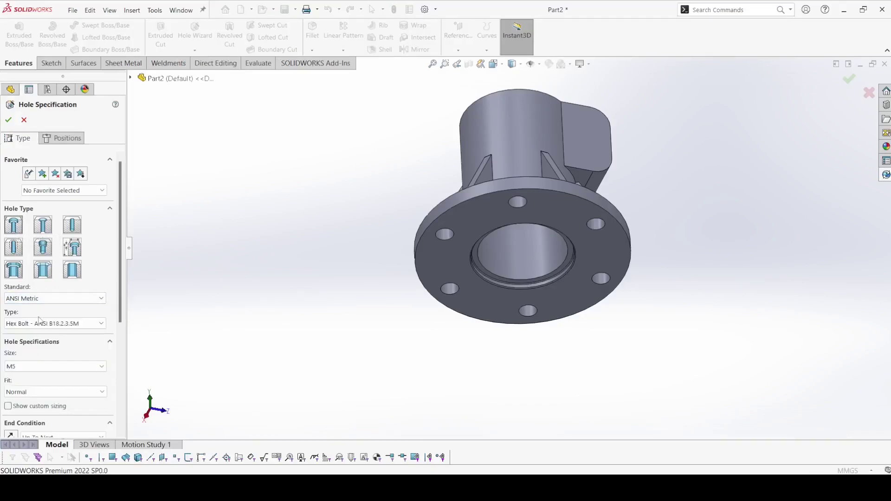
Enable custom sizing with an 8.5 mm through-hole diameter, 17.5 mm counterbore diameter and 0.5 mm counterbore depth
left_click(25, 406)
left_click_drag(119, 276, 119, 324)
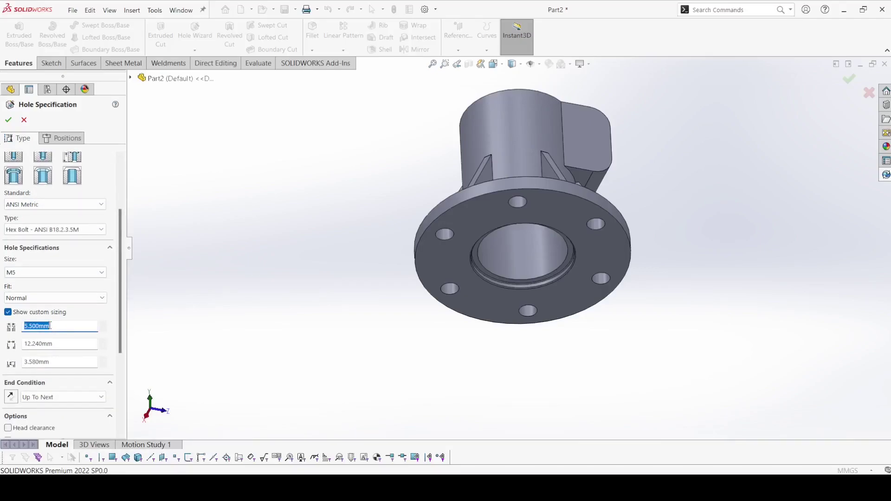
key("Return")
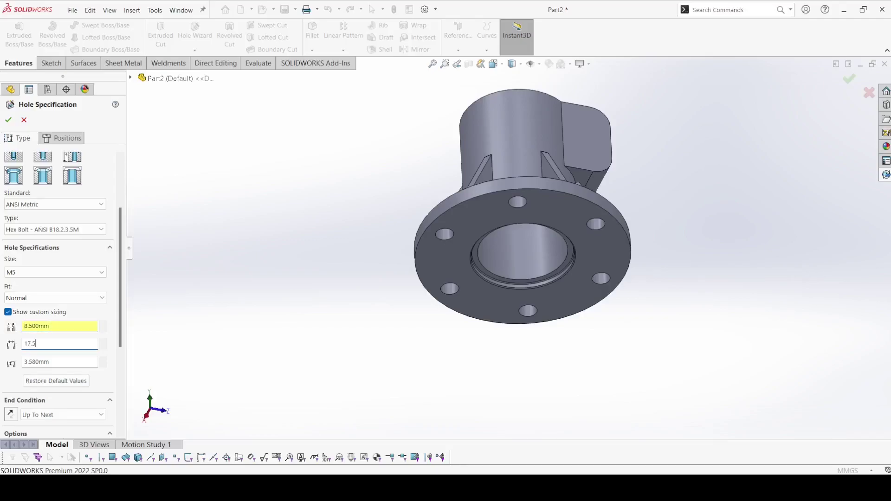
key("Return")
left_click(73, 362)
key("Return")
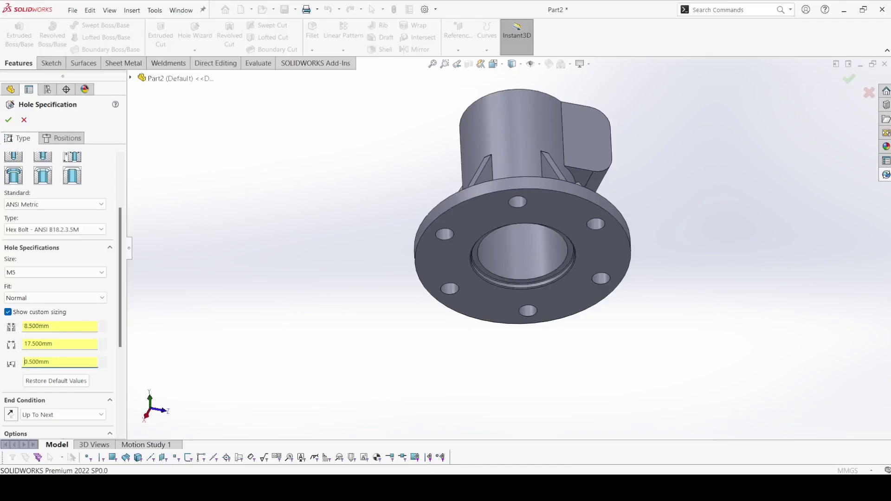
Keep the hole's end condition at Up To Next and turn off the near side countersink
scroll(124, 312, "down", 3)
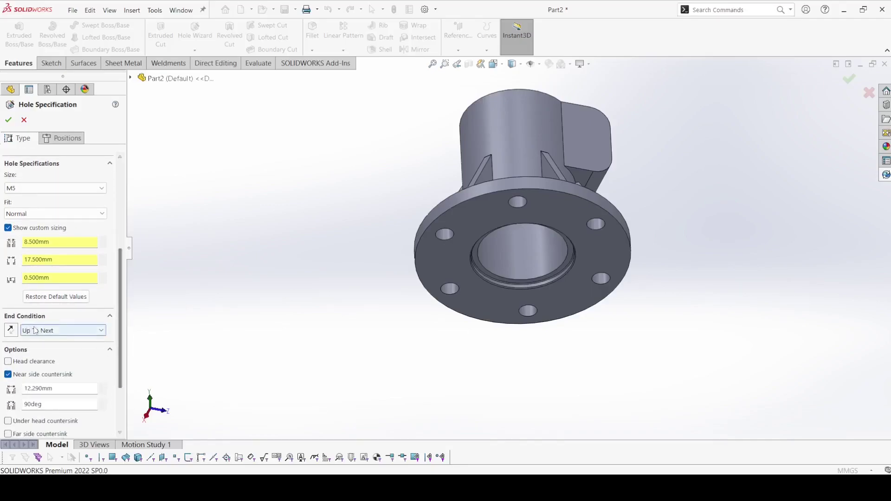
left_click(51, 331)
left_click(39, 357)
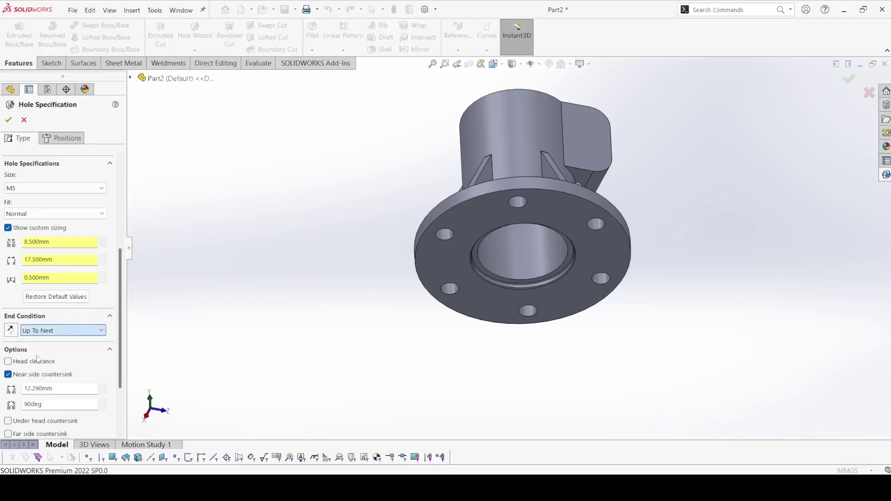
left_click(8, 375)
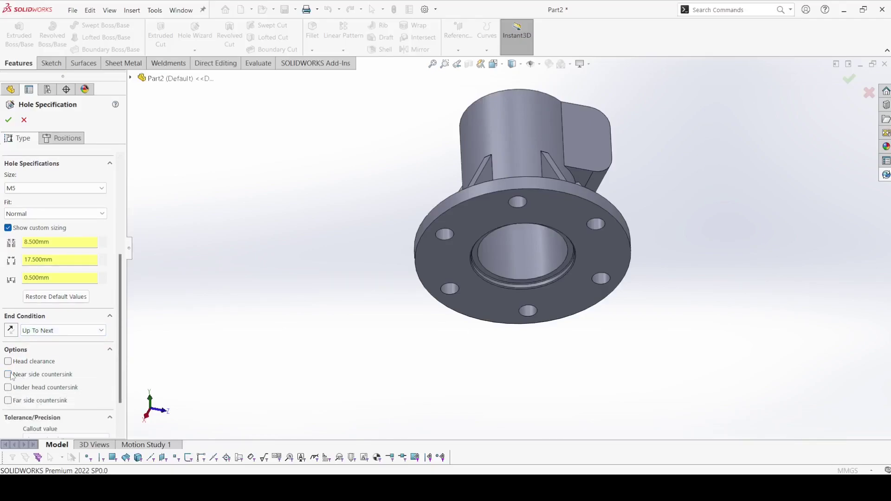
Position two counterbore holes one above the other on one flat side face of the clamp section, at its rounded corners' centres
left_click(59, 139)
left_click(59, 238)
mouse_move(534, 135)
middle_mouse_down()
mouse_move(517, 227)
mouse_move(577, 139)
middle_mouse_up()
scroll(590, 129, "down", 5)
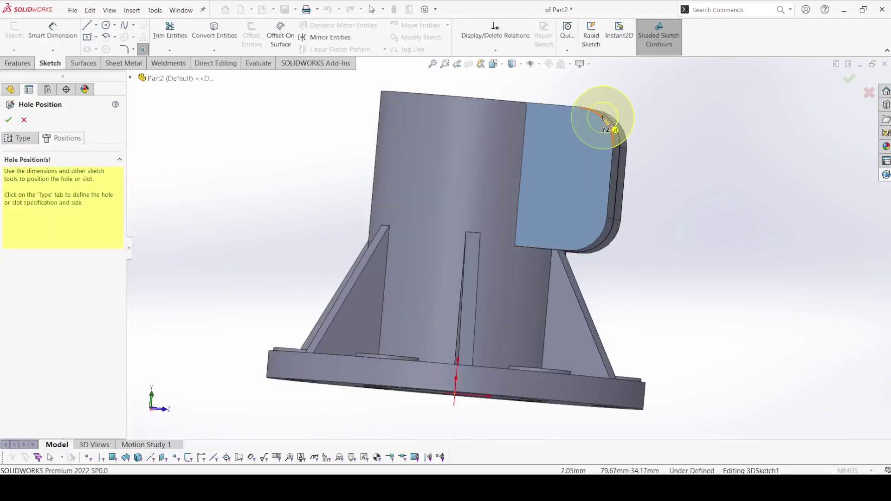
left_click(577, 143)
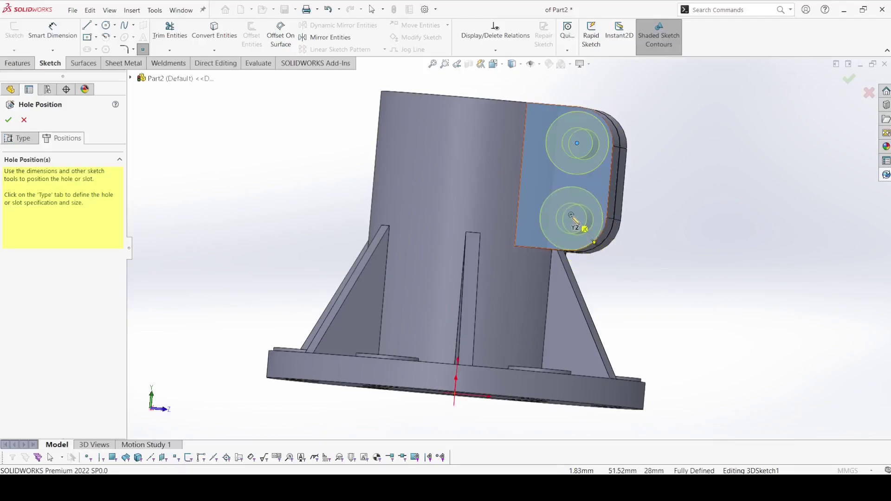
left_click(571, 215)
Position two more counterbore holes on the clamp section's opposite side face and finish the hole feature
middle_click_drag(629, 235, 344, 139)
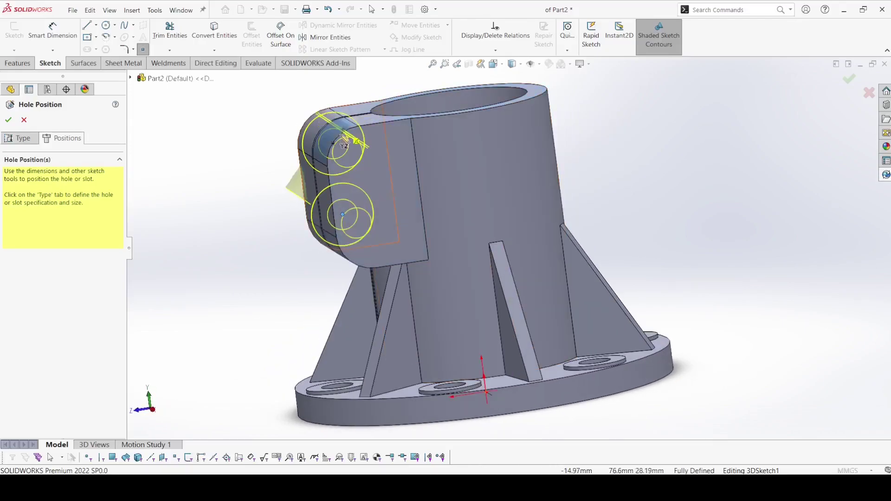
left_click(363, 162)
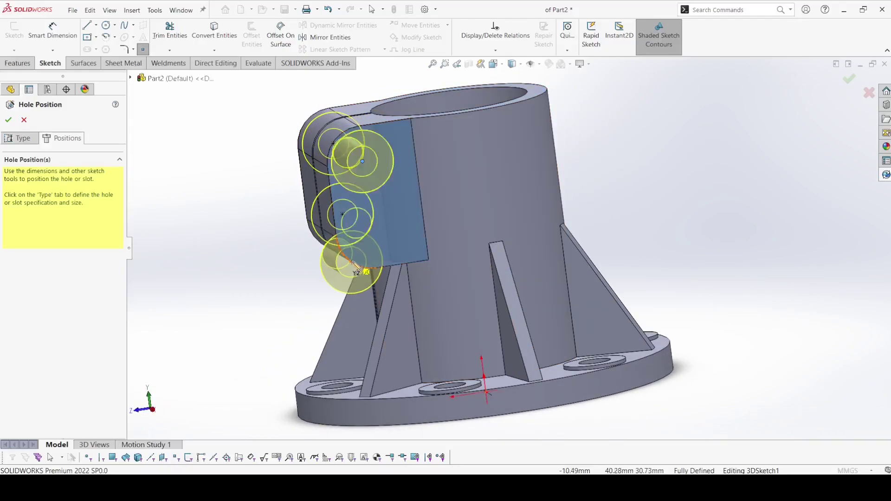
left_click(378, 244)
left_click(9, 120)
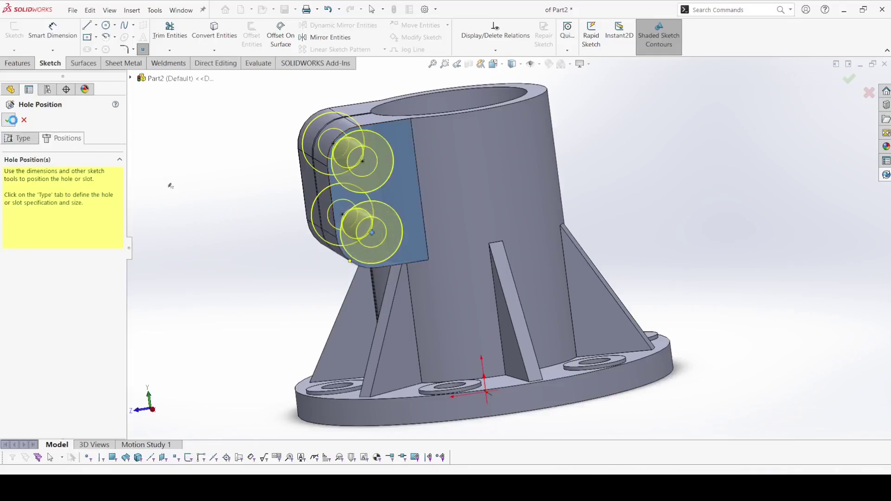
Color the solid body orange-brown from the standard swatches and show the part in isometric view
middle_click_drag(266, 282, 316, 278)
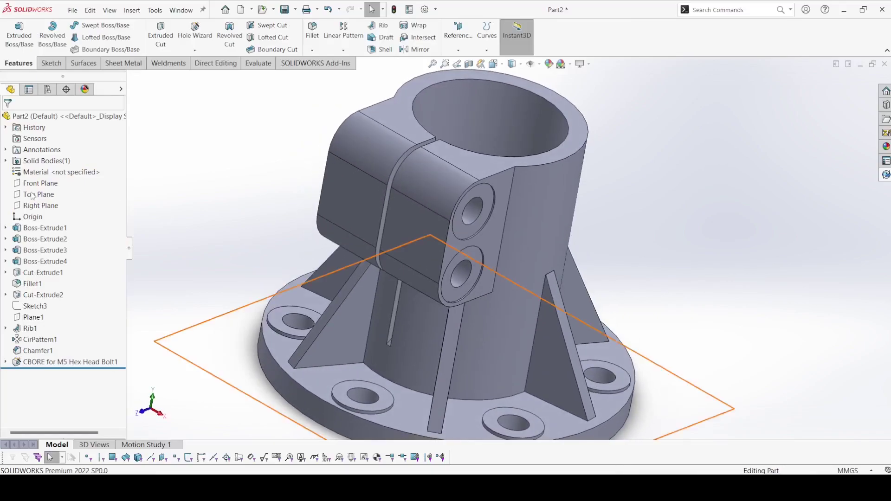
left_click(5, 161)
left_click(59, 171)
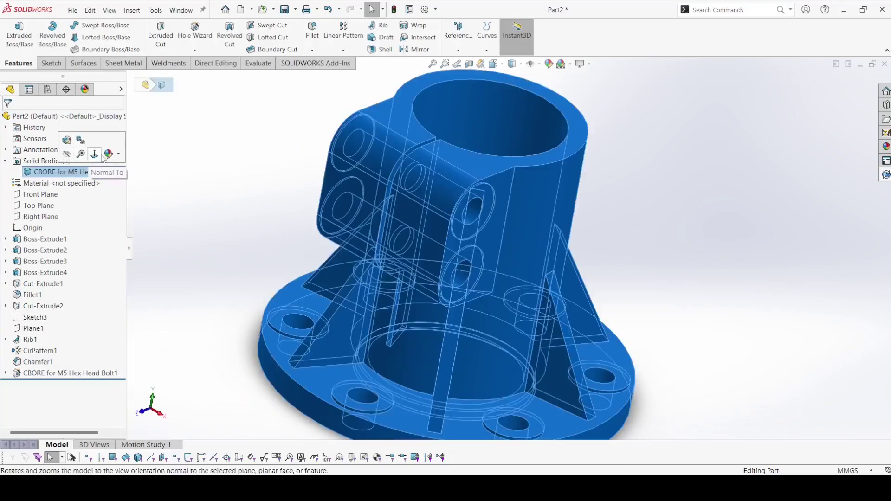
left_click(110, 154)
left_click(157, 166)
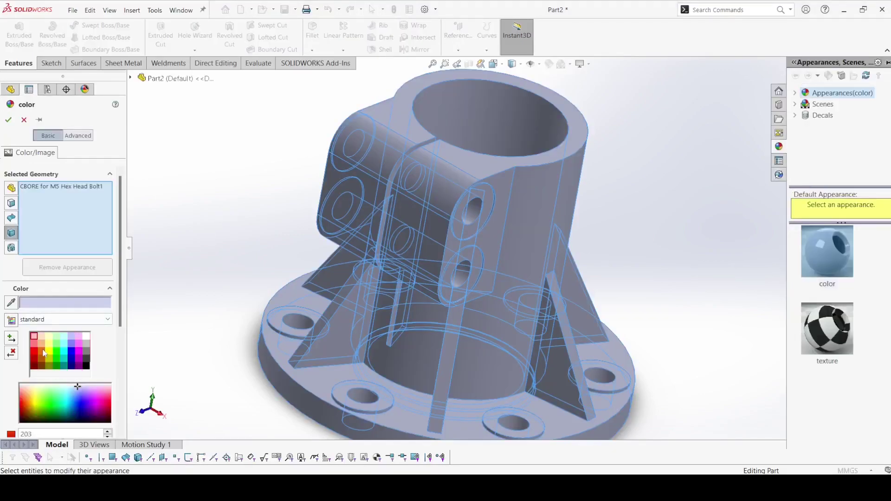
left_click(43, 352)
left_click(9, 119)
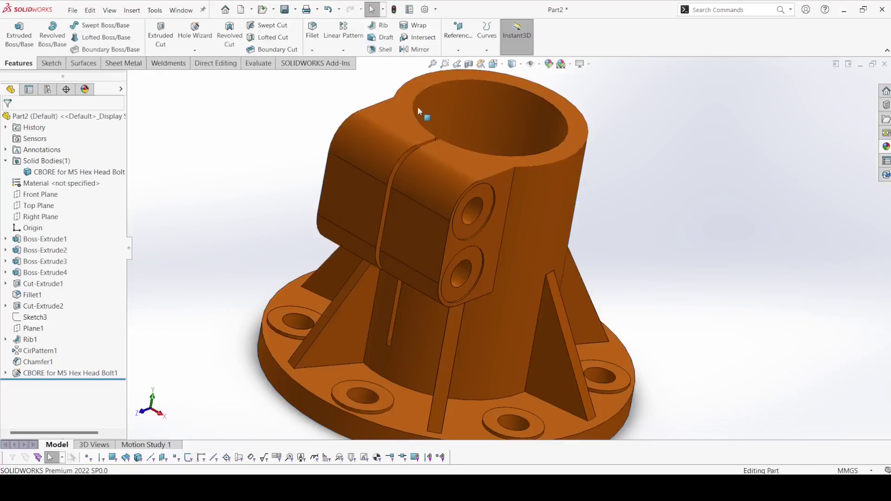
left_click(493, 63)
left_click(546, 91)
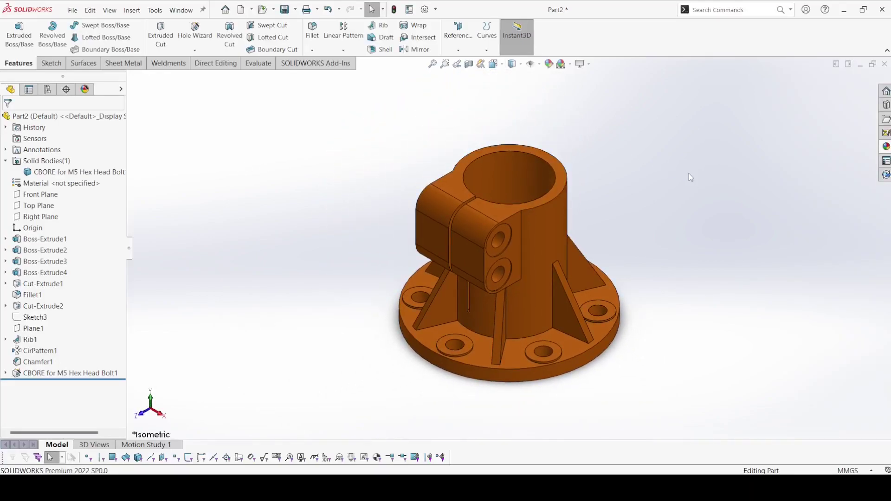